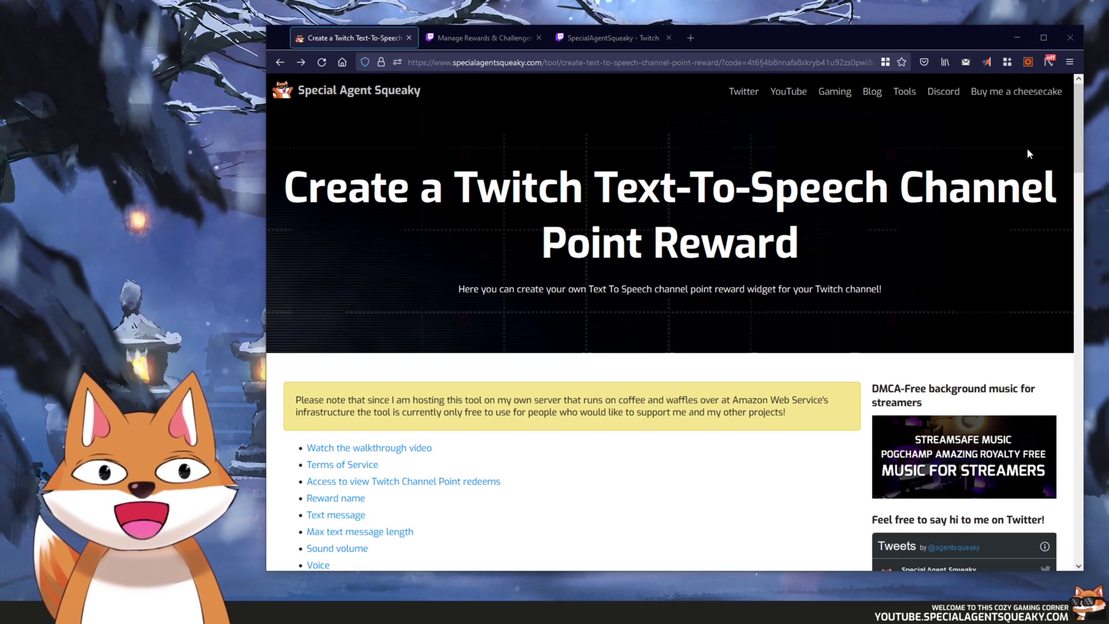
Step: Reveal the stream chat and pick the Tell Squeaky something funny channel points reward
drag(1078, 112, 1056, 107)
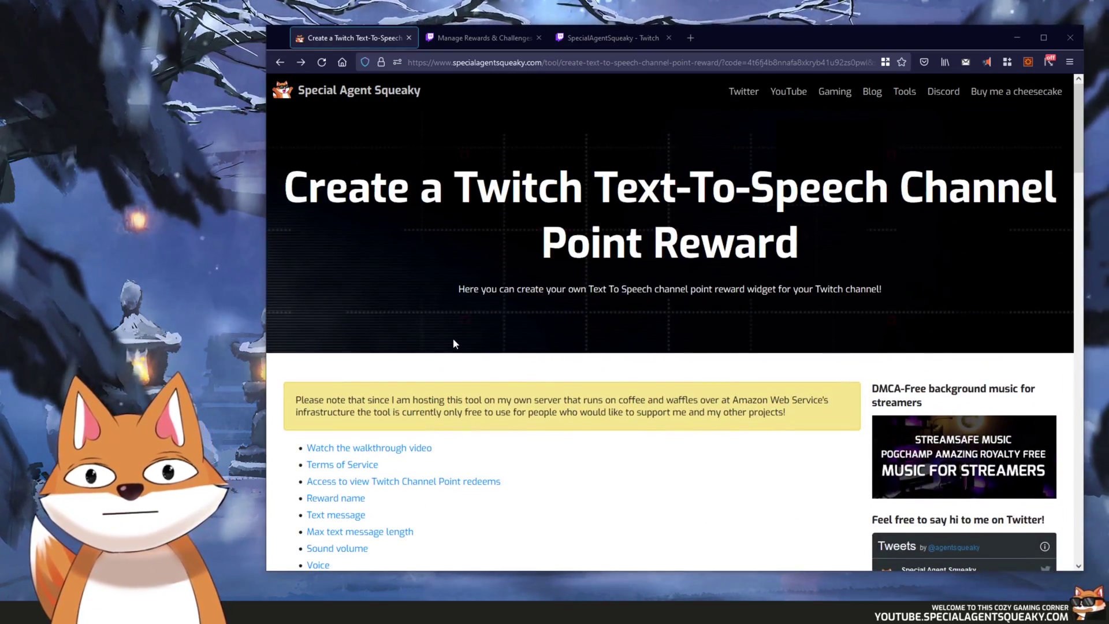
click(1017, 43)
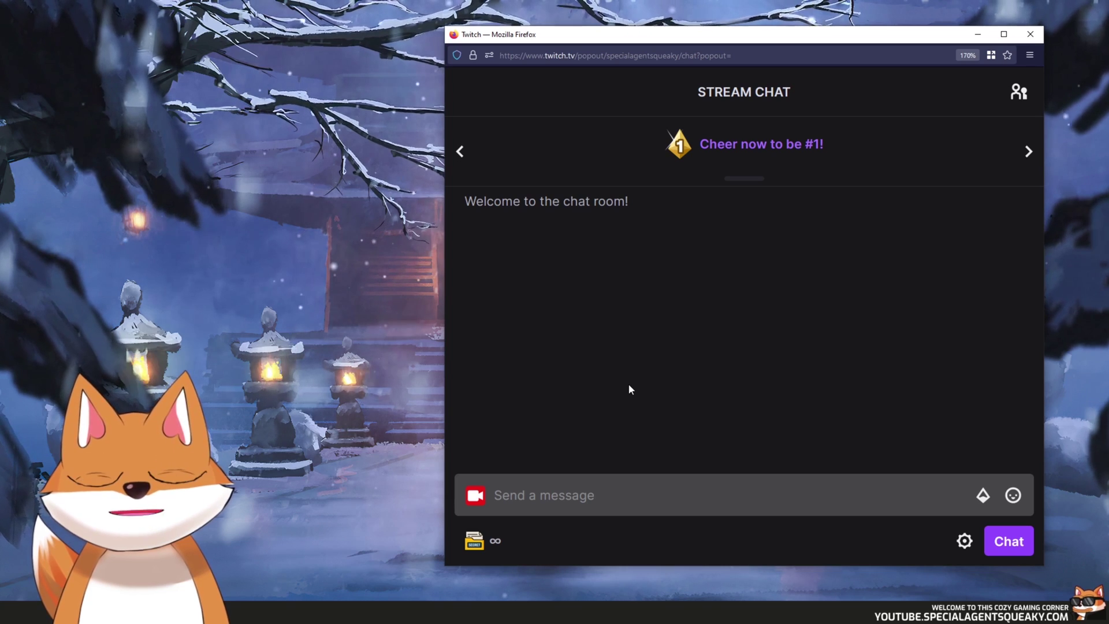
click(484, 549)
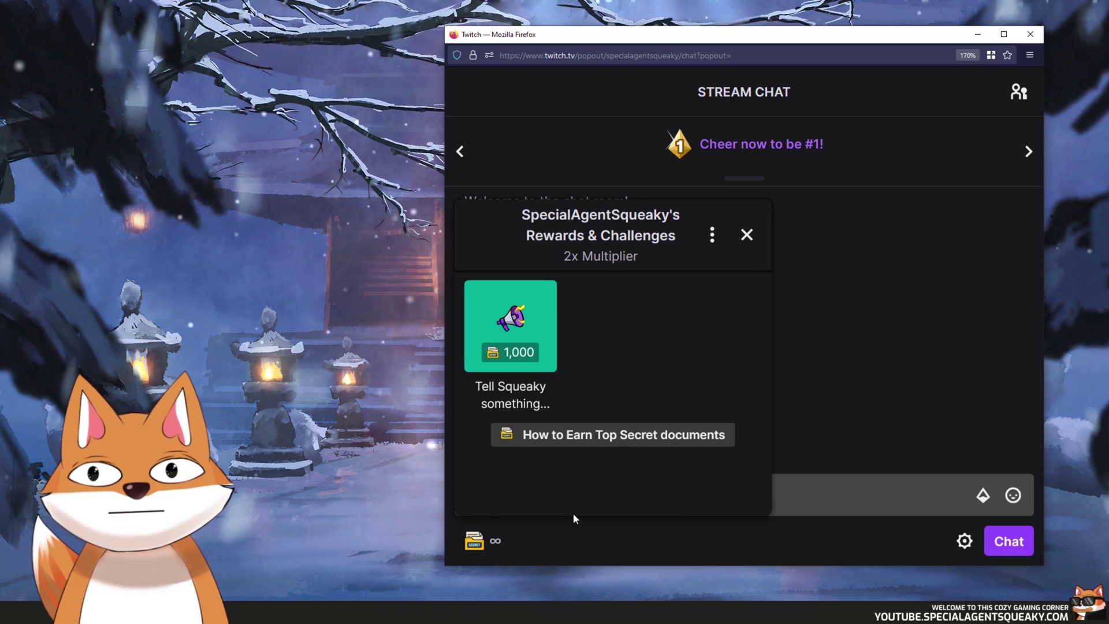
click(522, 357)
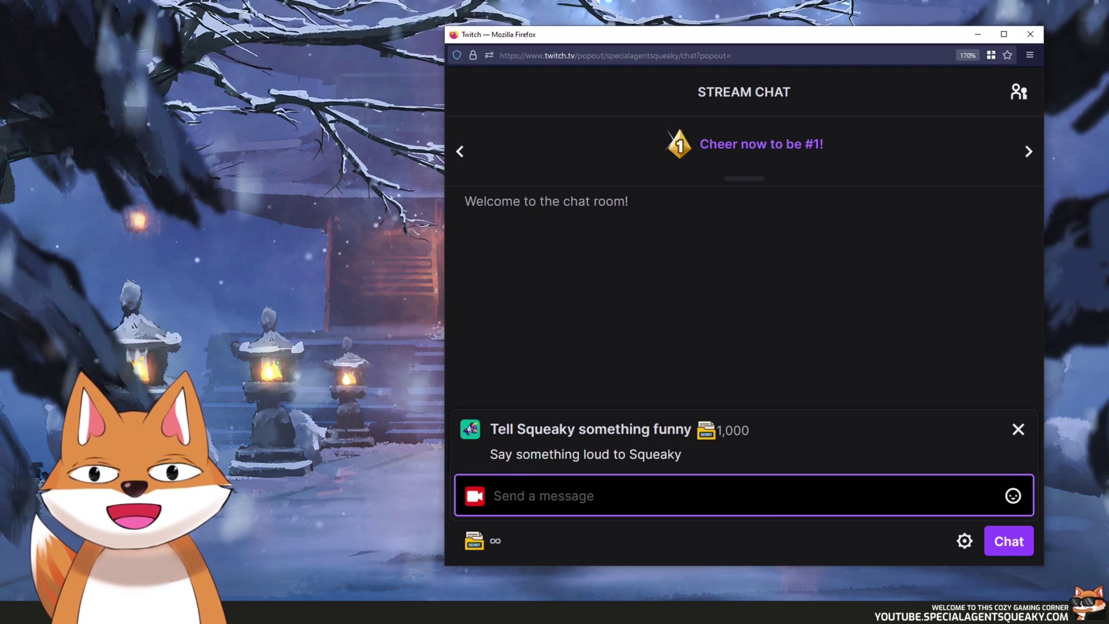
Step: Redeem it by sending a chat message about tasting Squeaky's fur
text(I)
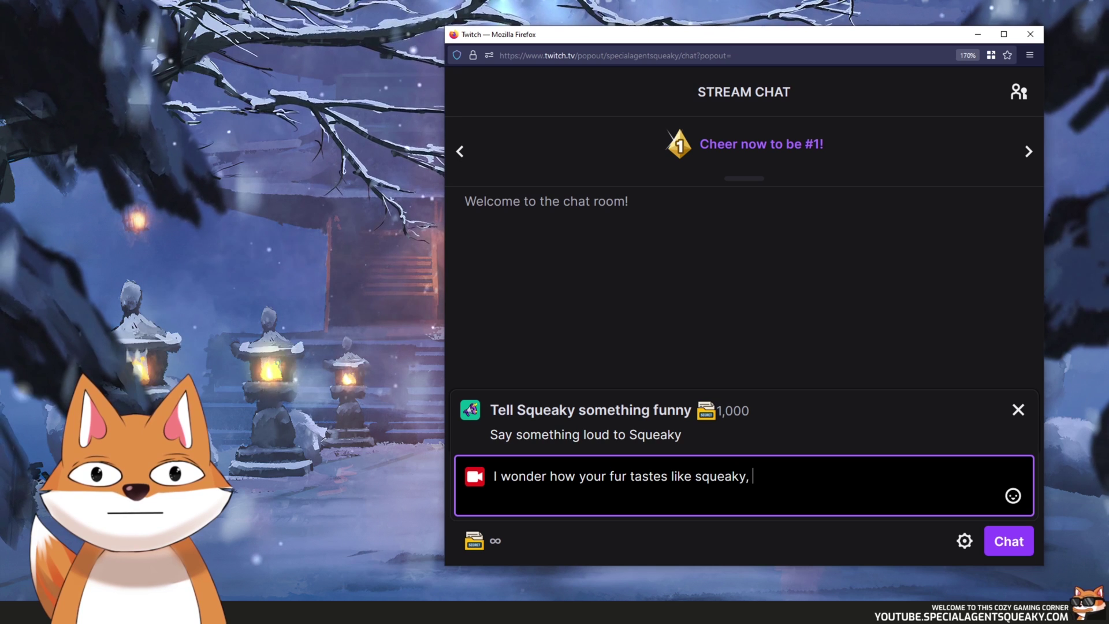
text(w)
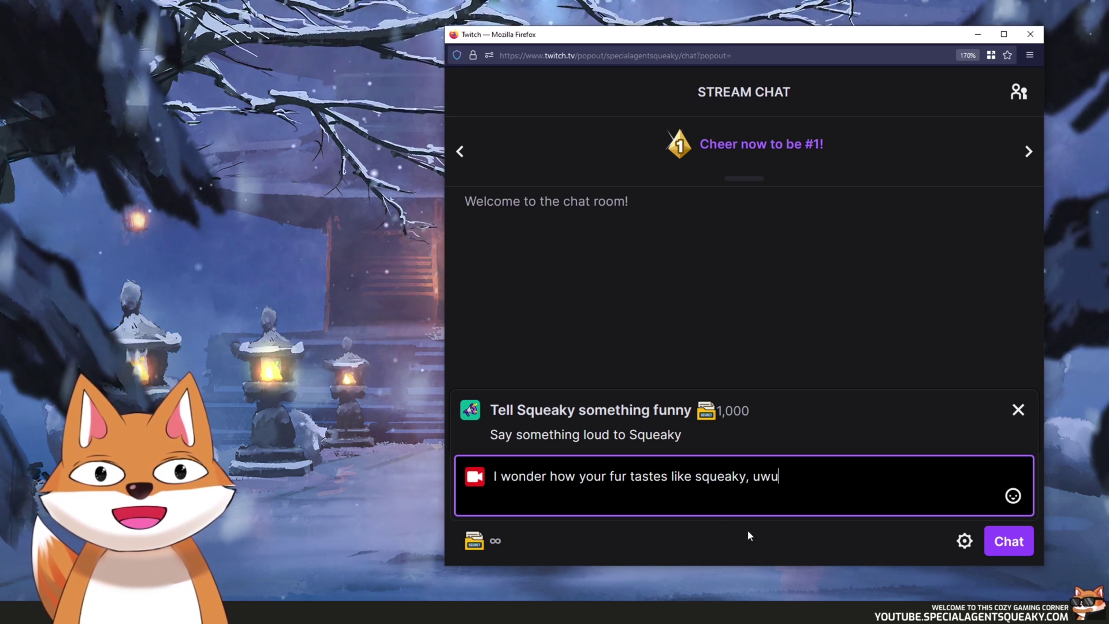
text(u)
click(992, 547)
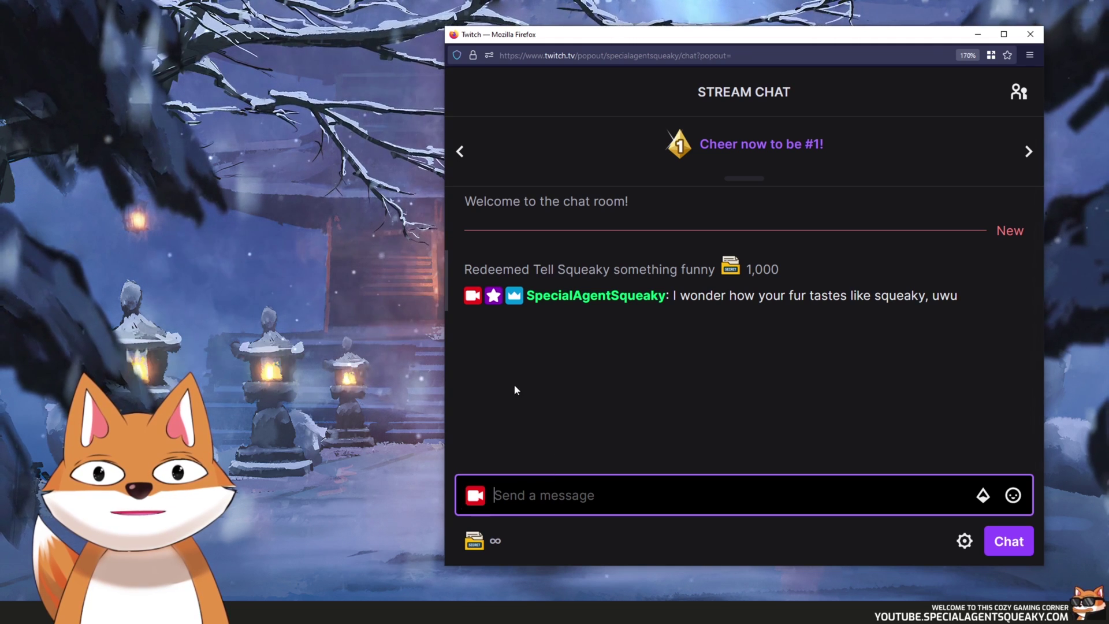
click(475, 556)
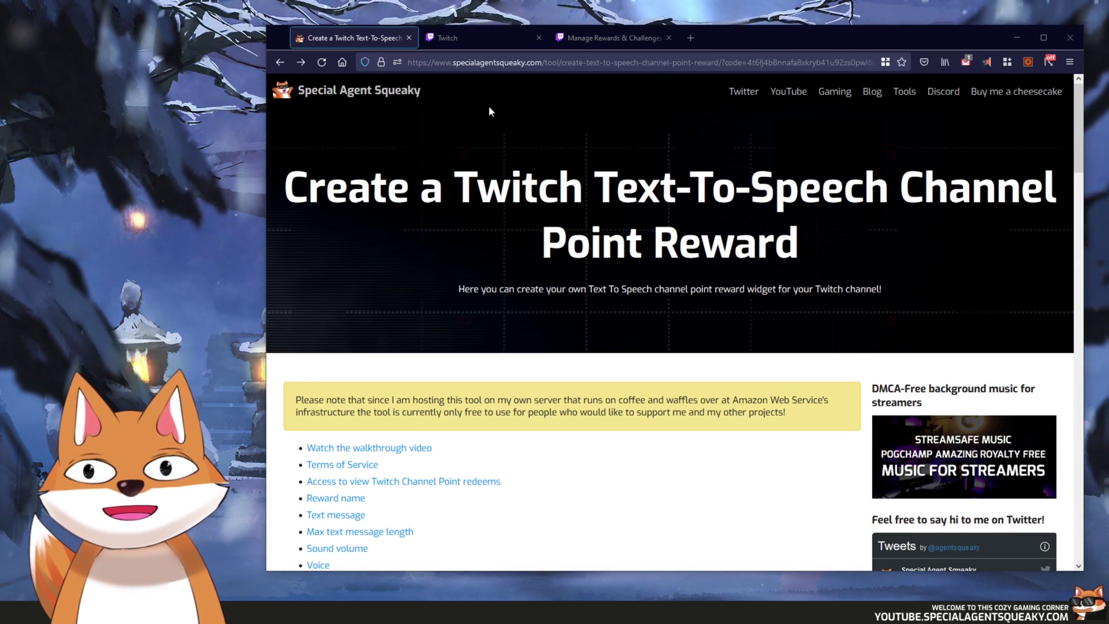
Step: Go through Creator Dashboard > Viewer Rewards > Channel Points to Manage Rewards & Challenges
click(457, 39)
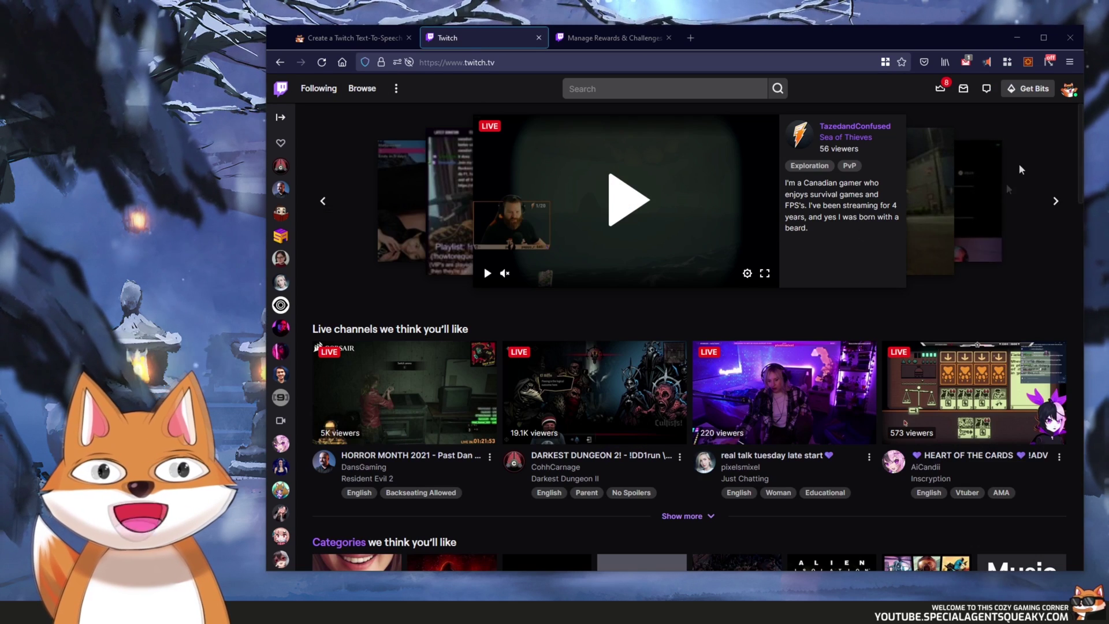
click(1069, 90)
click(1015, 258)
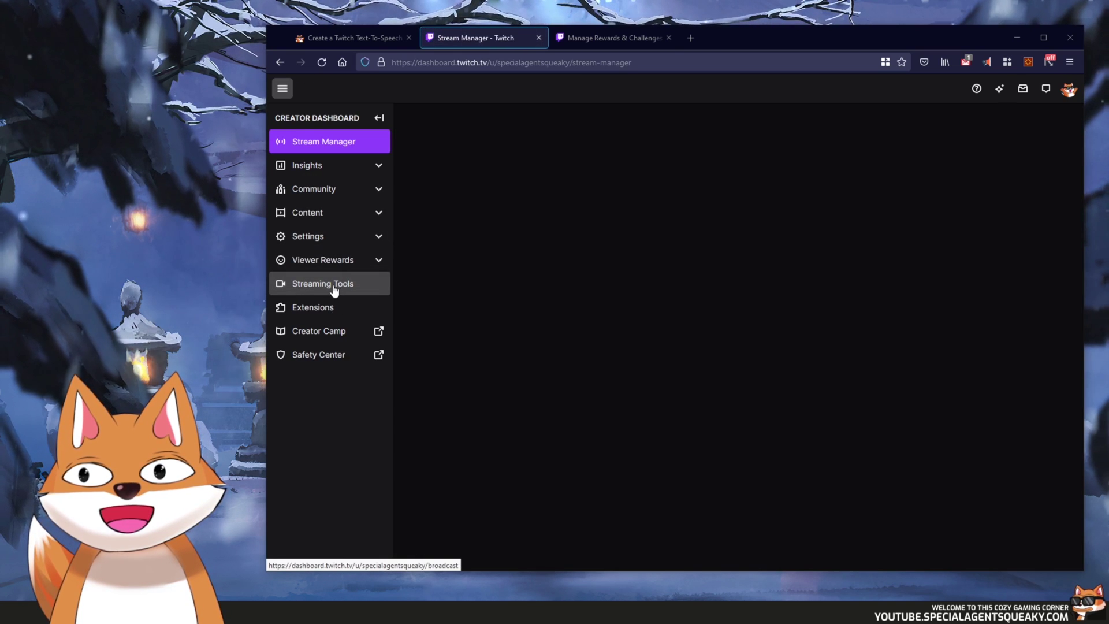
click(346, 261)
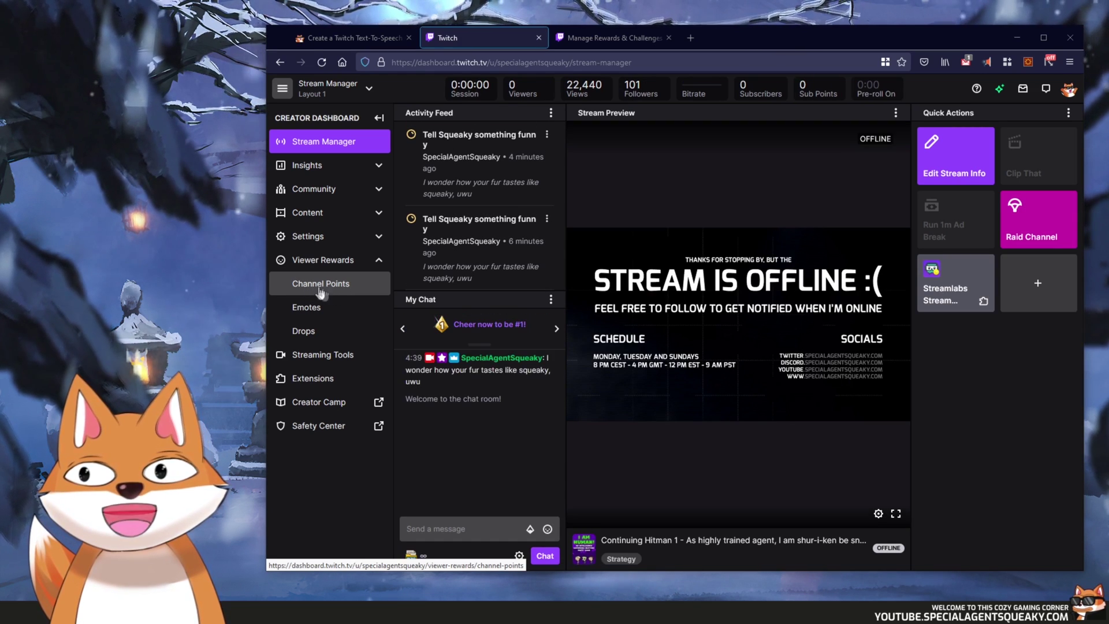
click(330, 292)
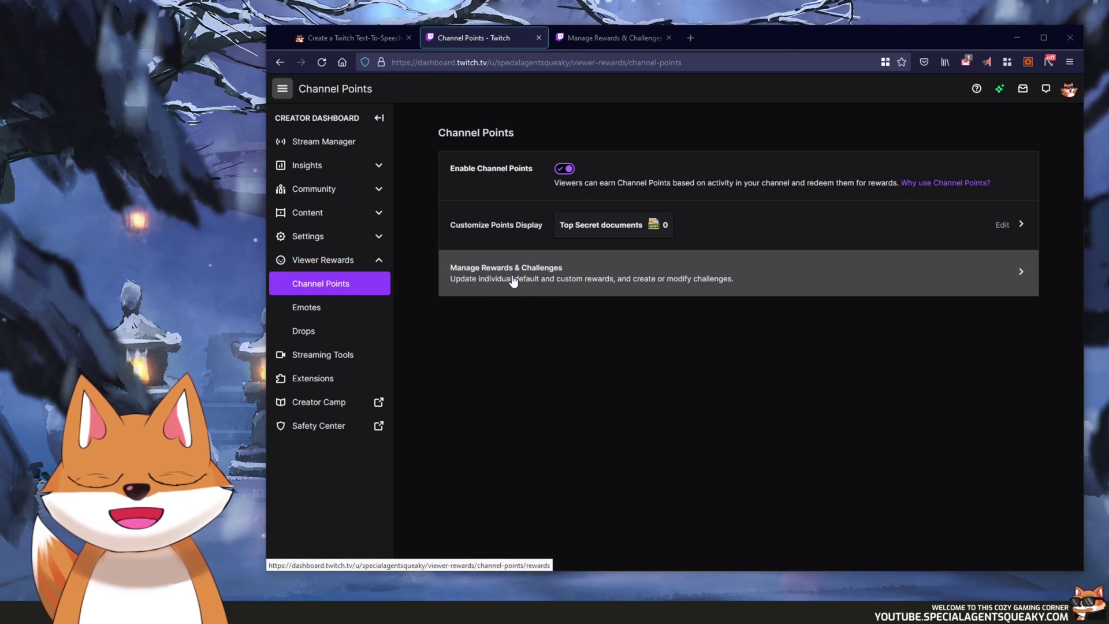
click(513, 281)
scroll(478, 336, down, 4)
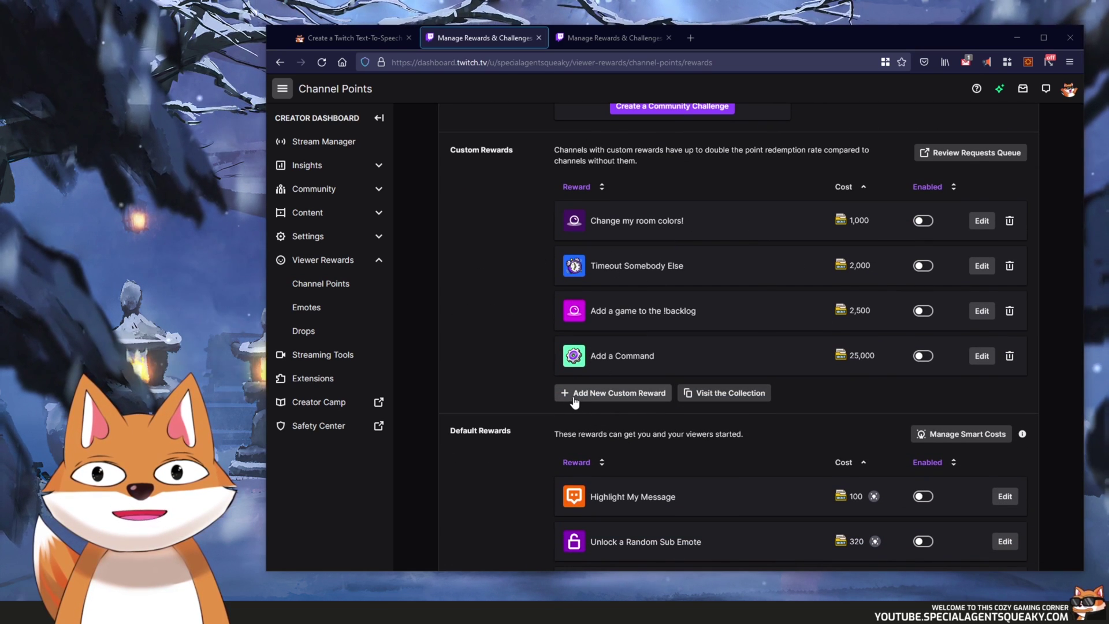
Step: Add a custom reward 'Tell Squeaky a joke' costing 1000 points with Require Viewer to Enter Text on
click(609, 399)
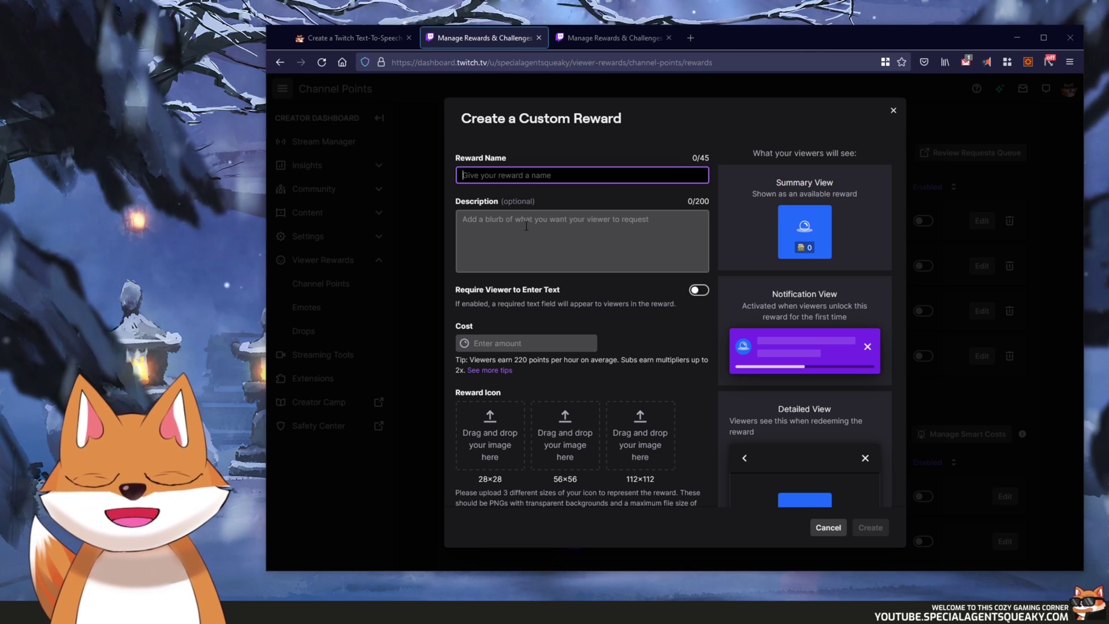
text(Tell )
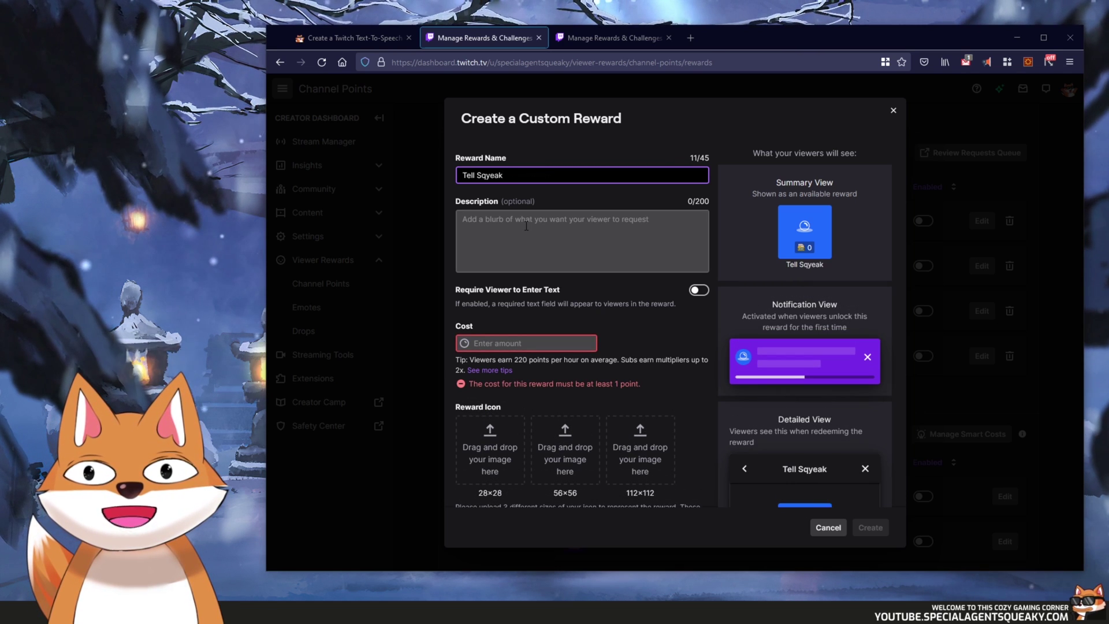
text(Squeaky a j)
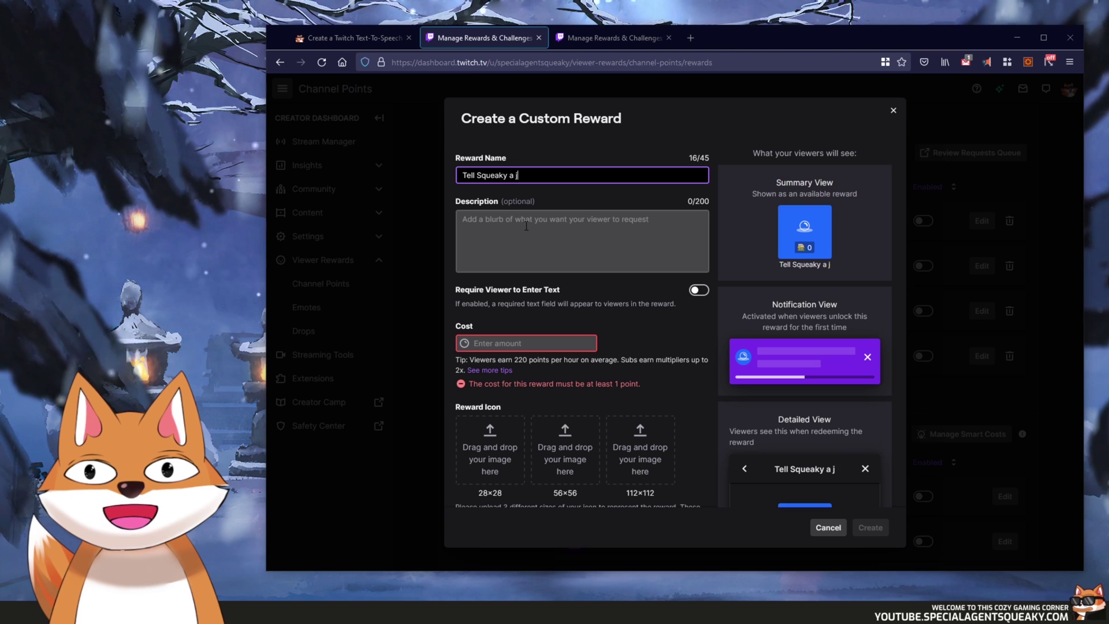
text(oke)
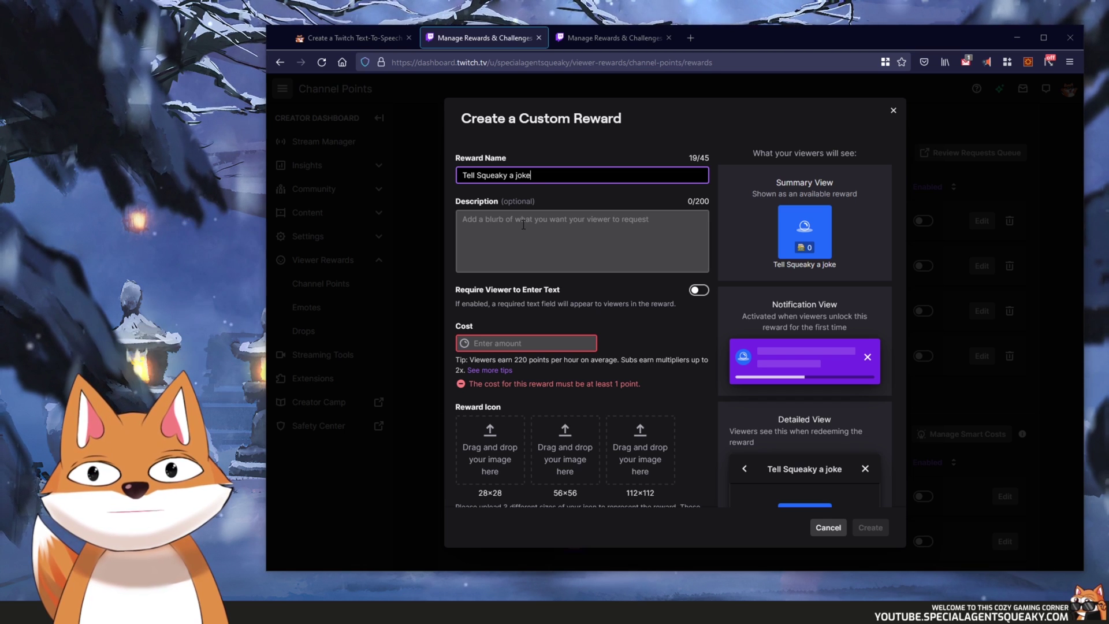
click(523, 224)
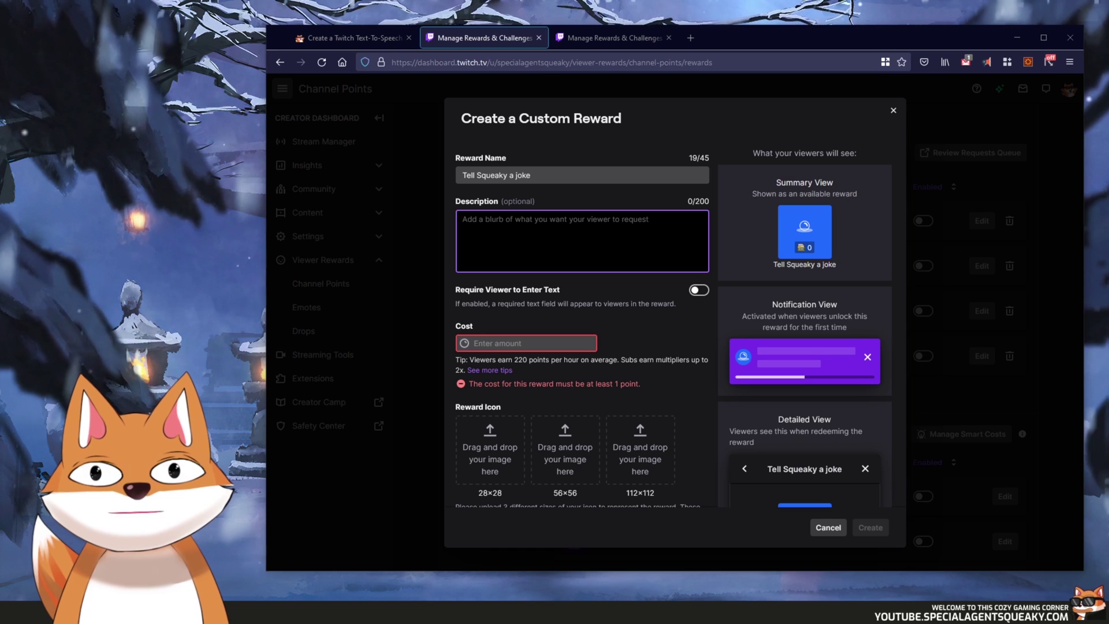
click(521, 341)
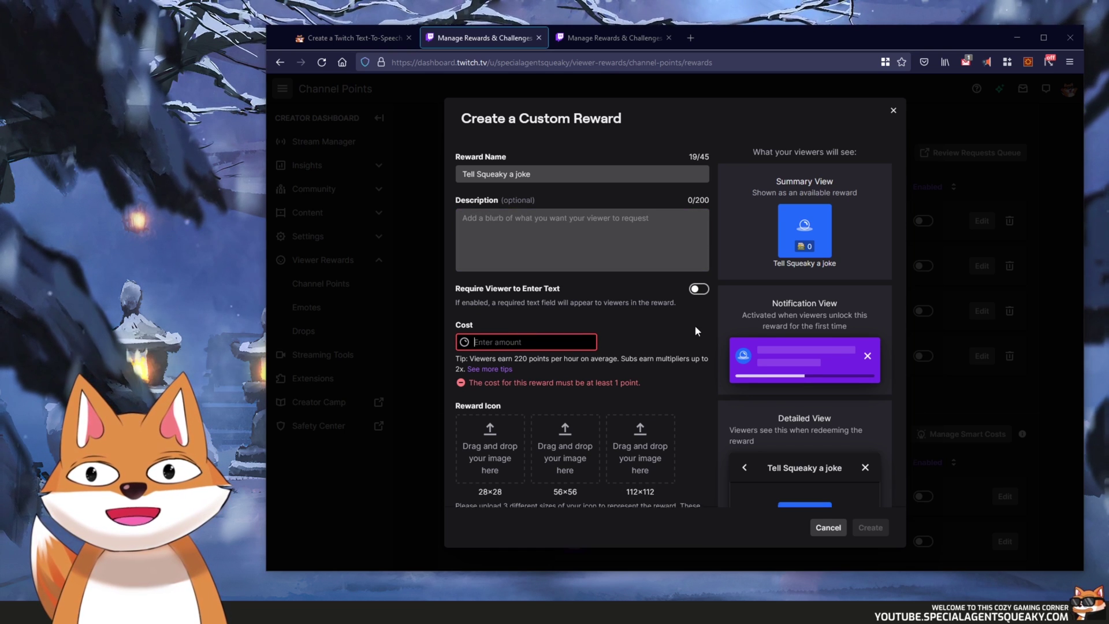
scroll(697, 324, down, 2)
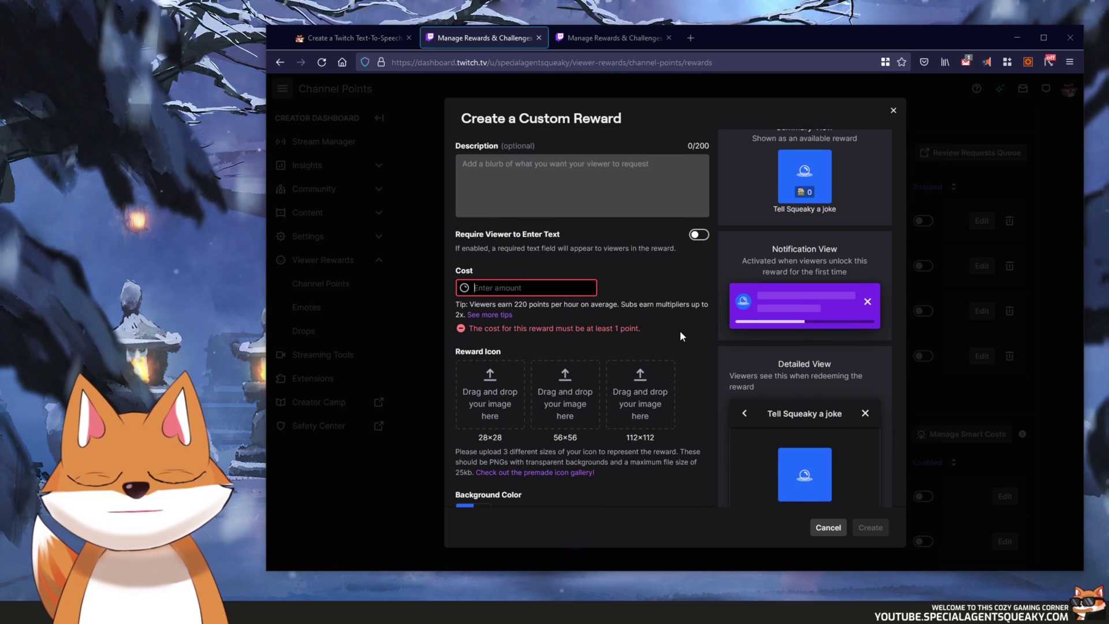
text(1000)
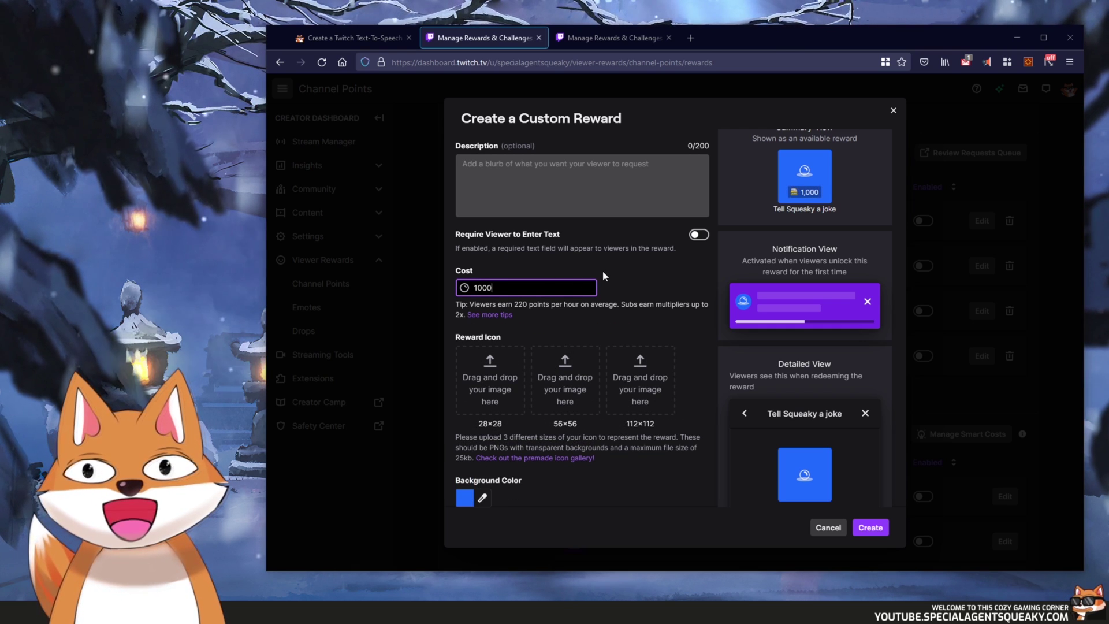
click(626, 252)
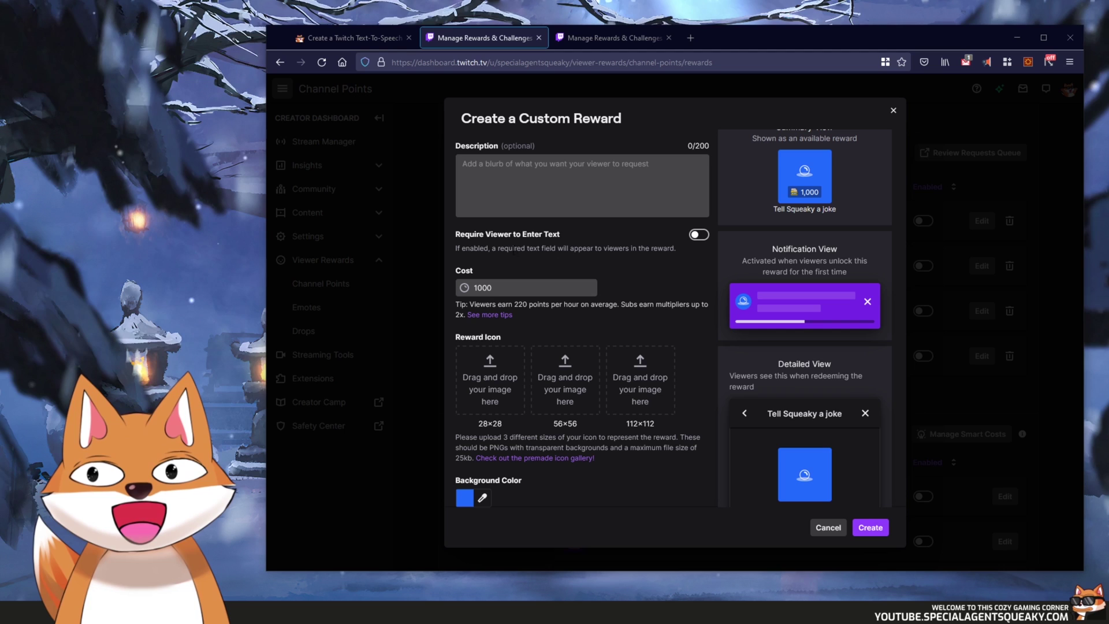
click(699, 237)
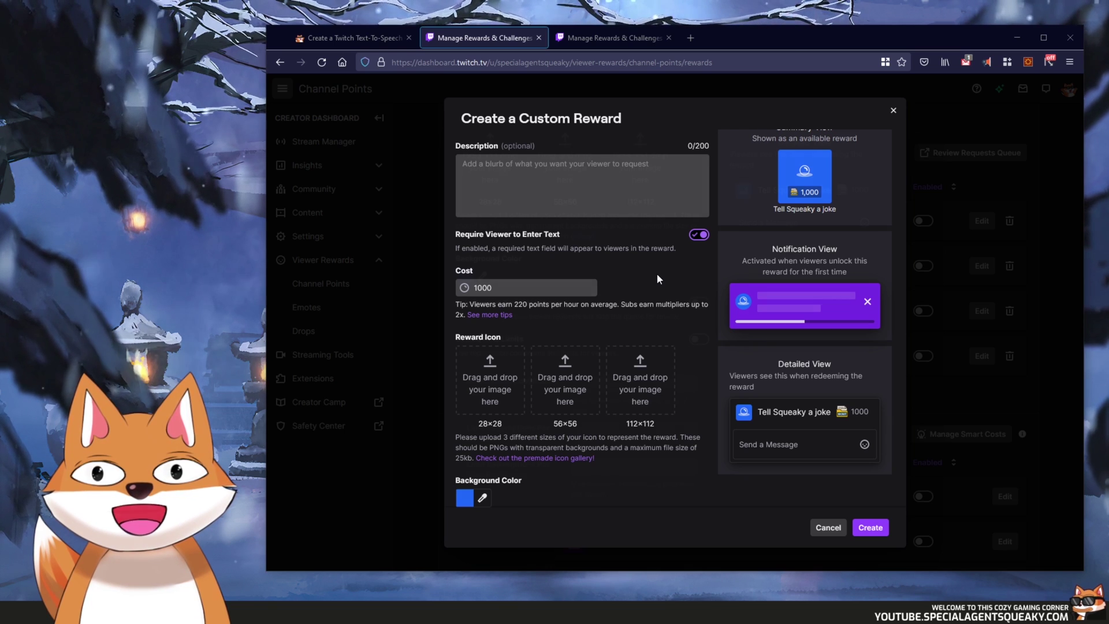
Step: Turn on Skip Reward Requests Queue, leave Cooldown & Limits off, and create the reward
scroll(659, 272, down, 4)
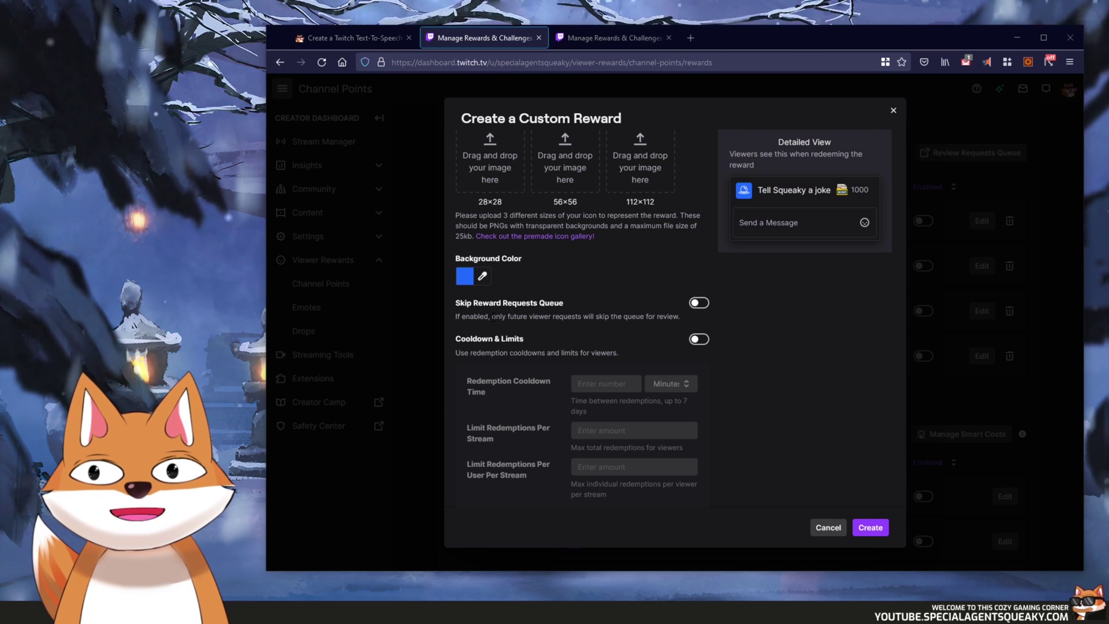
click(699, 304)
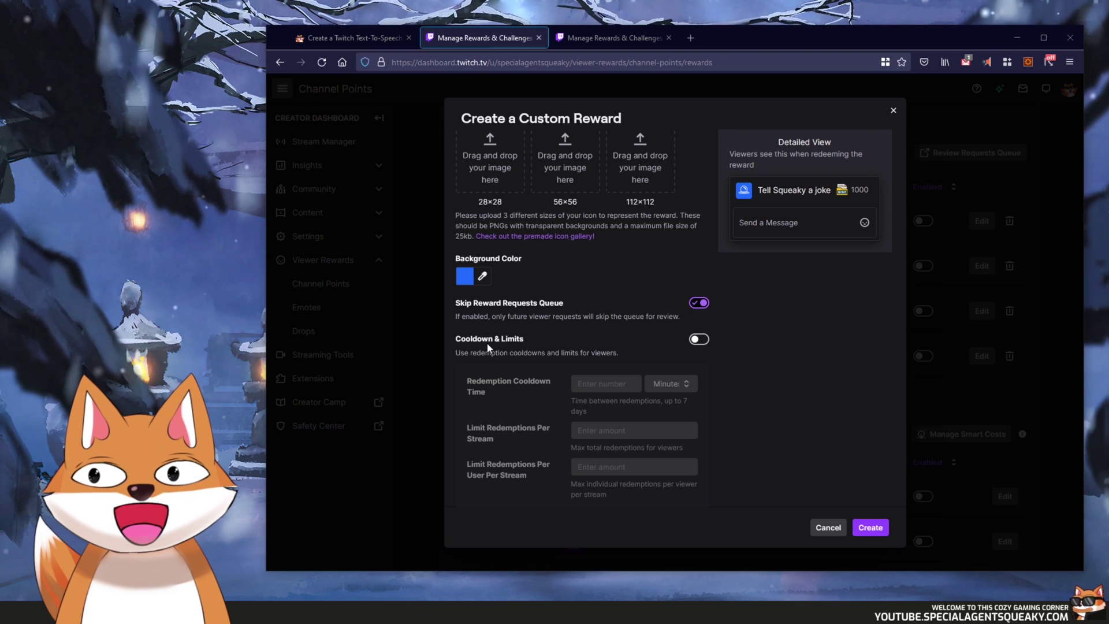
click(699, 339)
click(699, 339)
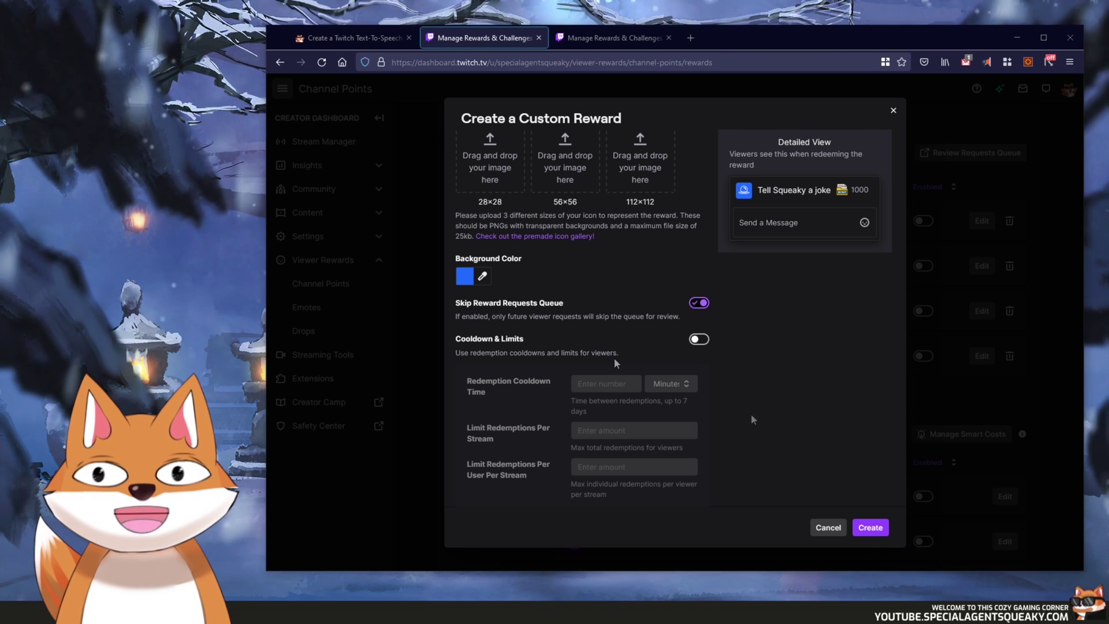
scroll(833, 449, down, 1)
click(871, 527)
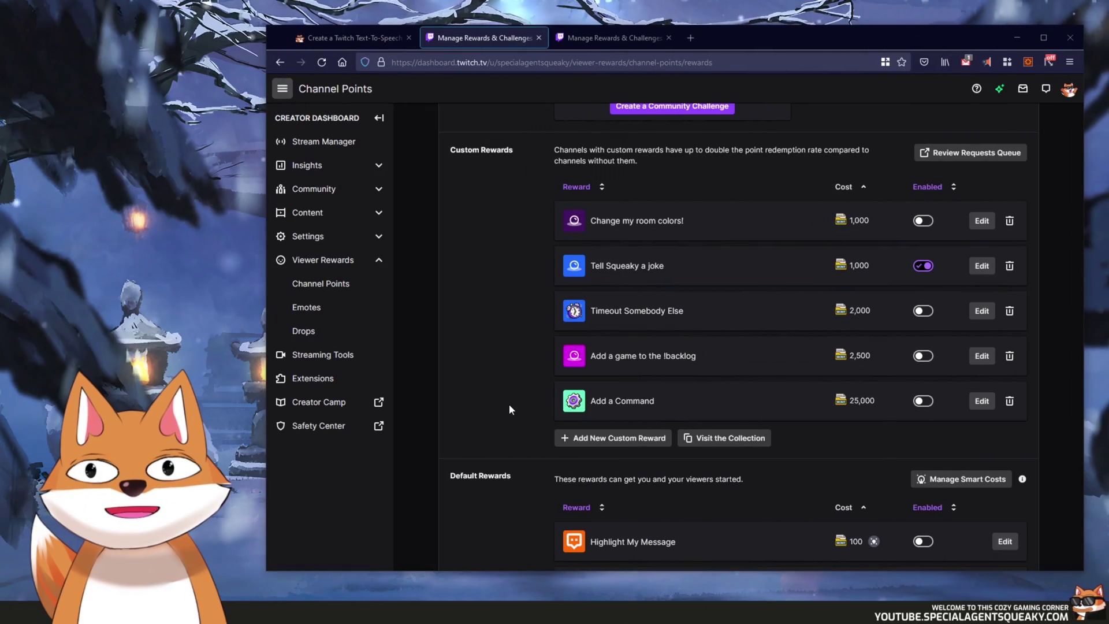
Step: Switch back to the Create a Twitch Text-To-Speech reward tool tab
click(372, 35)
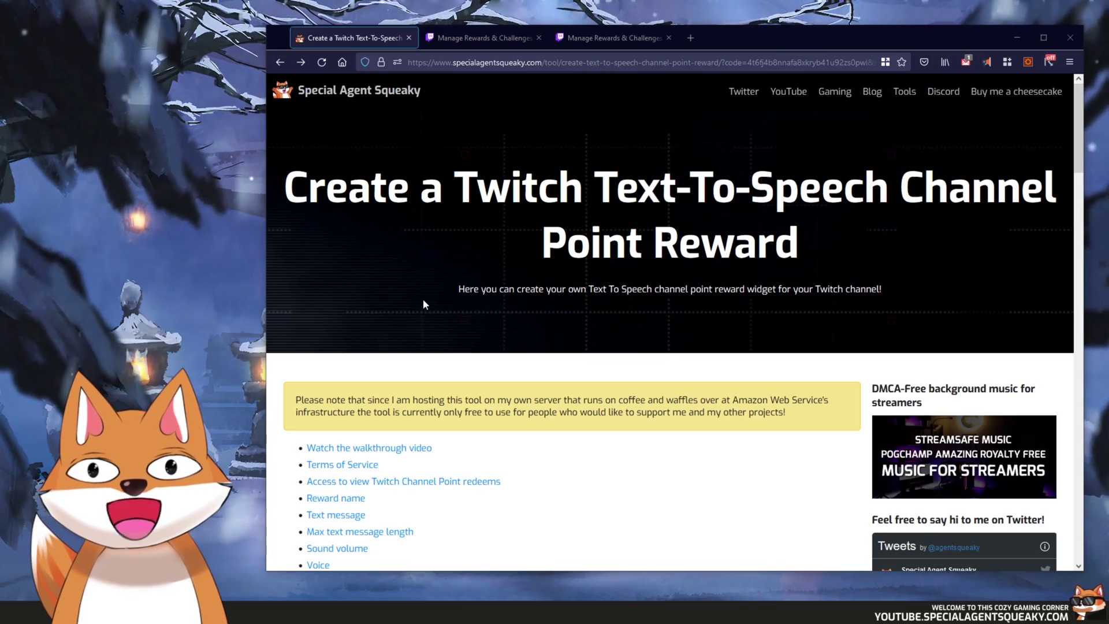
Step: Grant permission under 'Access to view Twitch Channel Point redeems'
scroll(589, 410, down, 3)
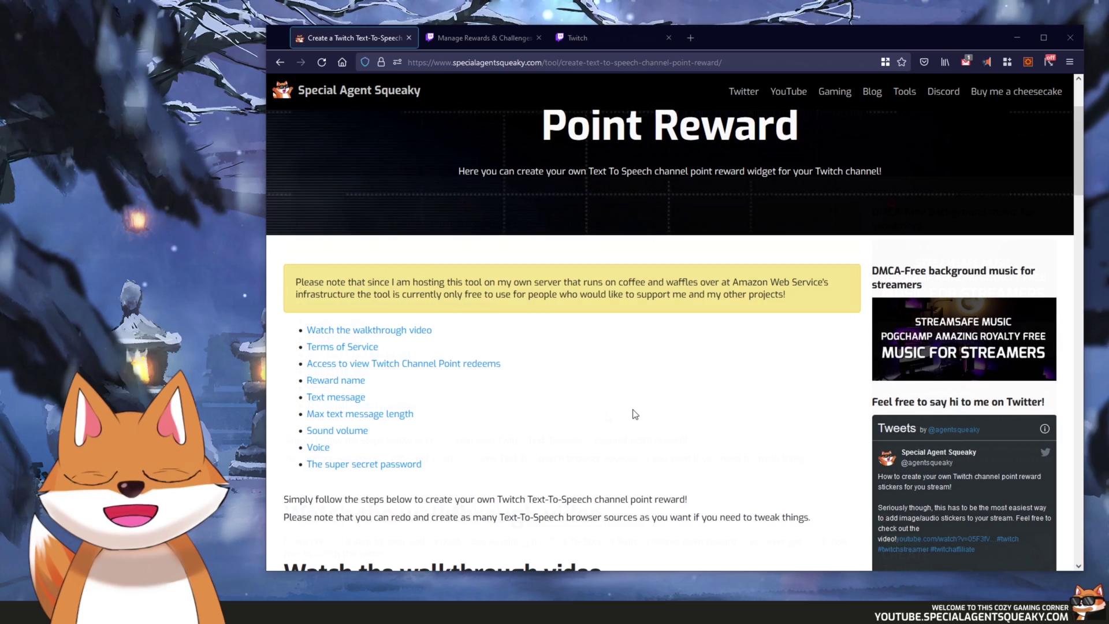
scroll(630, 415, down, 4)
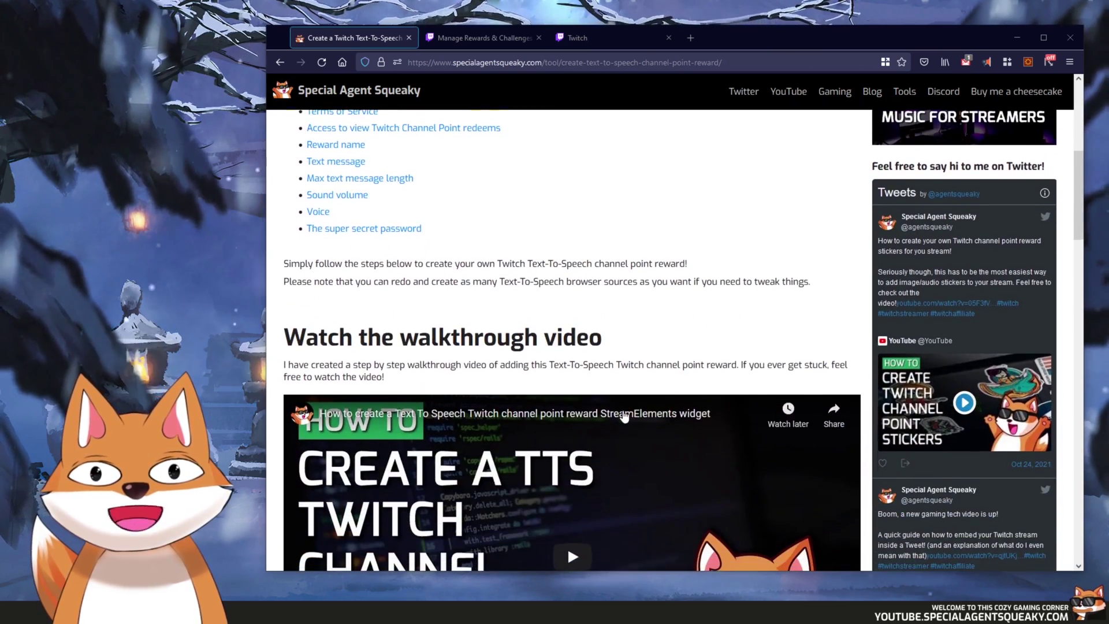
scroll(625, 416, down, 10)
scroll(566, 438, down, 1)
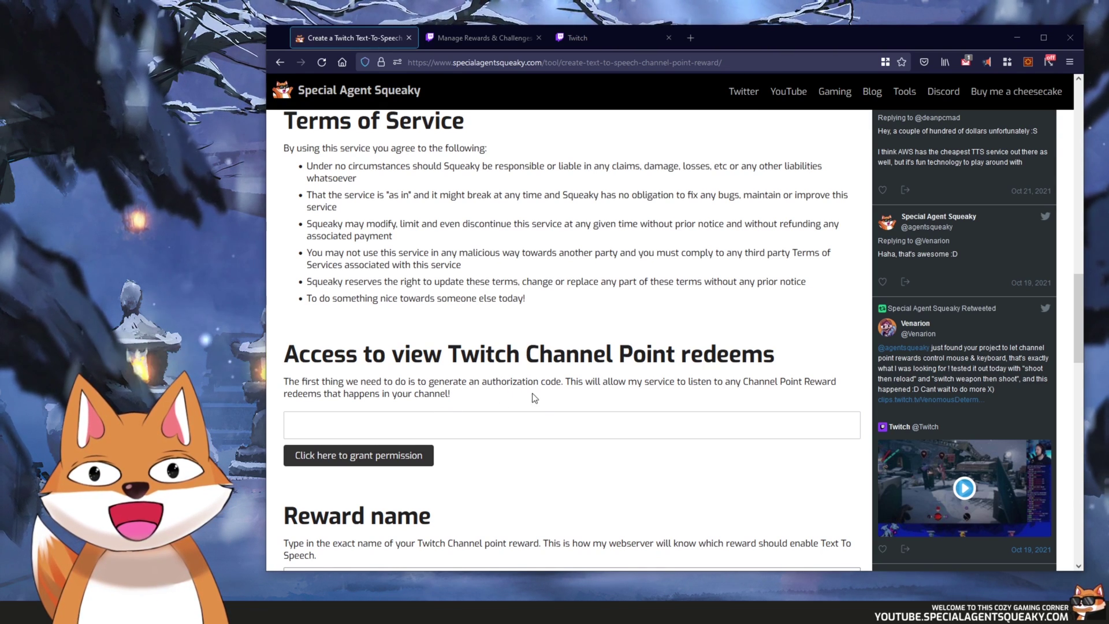
click(309, 464)
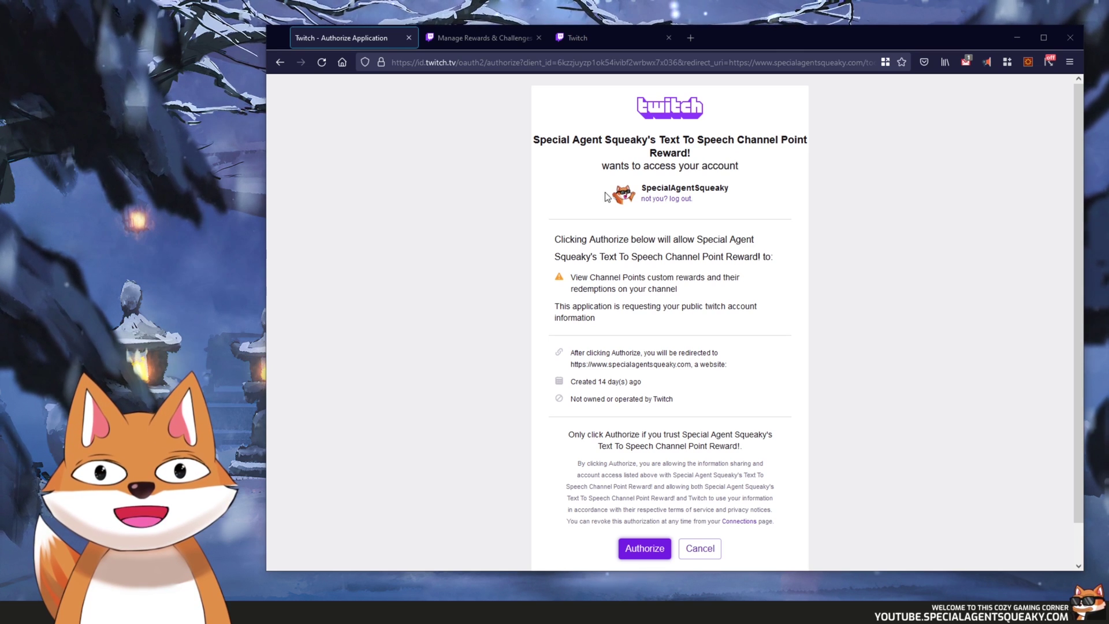
Step: Authorize the Text To Speech reward app, check the filled code, and view Twitch Connections settings
click(642, 548)
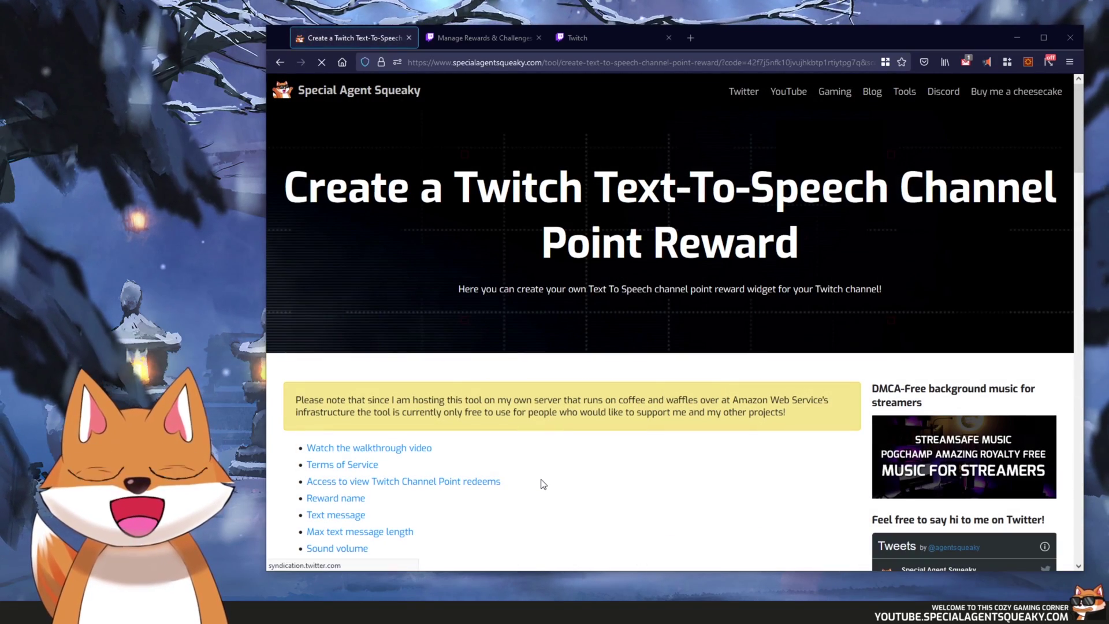
scroll(543, 484, down, 10)
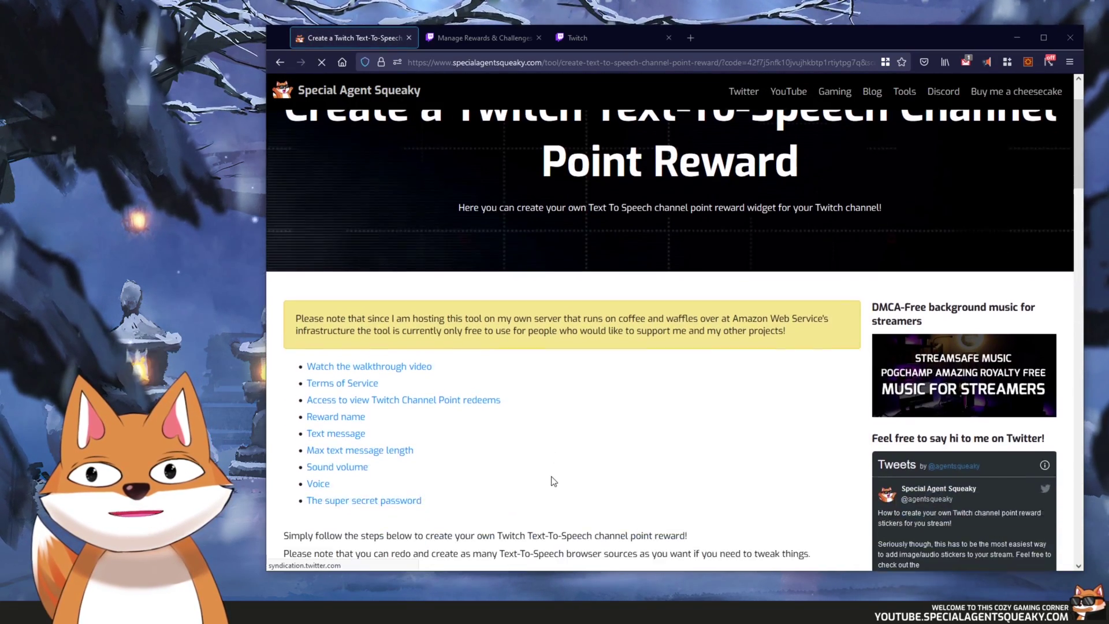
scroll(448, 489, down, 6)
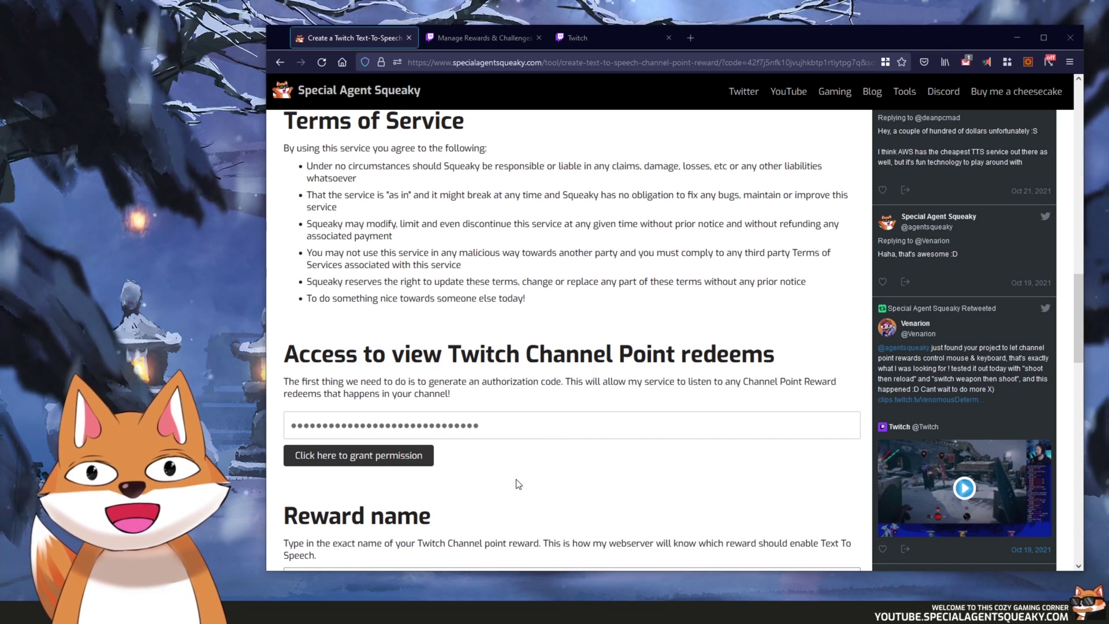
click(579, 40)
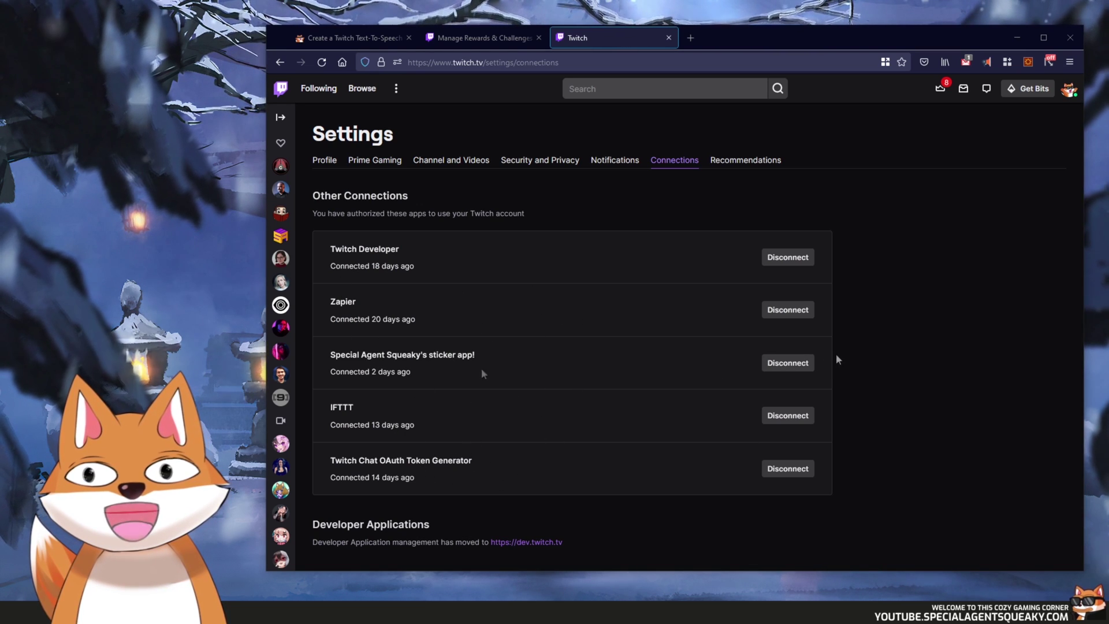
Step: Reload Connections, highlight the Text To Speech app connected 1 minute ago, and cancel disconnecting it
click(324, 66)
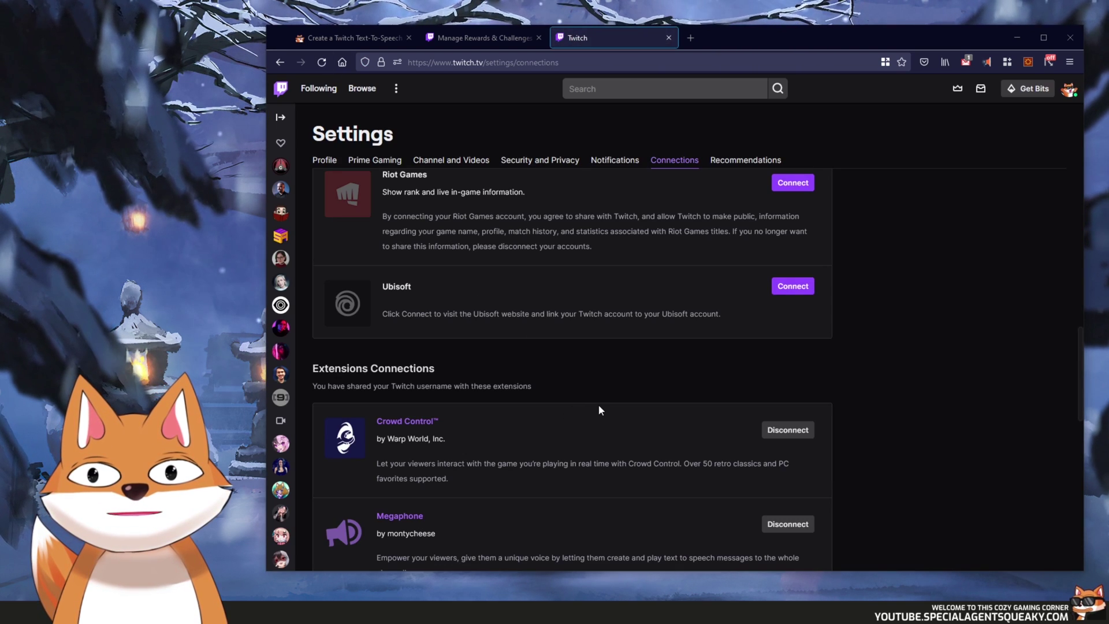
scroll(597, 404, down, 12)
drag(335, 408, 411, 408)
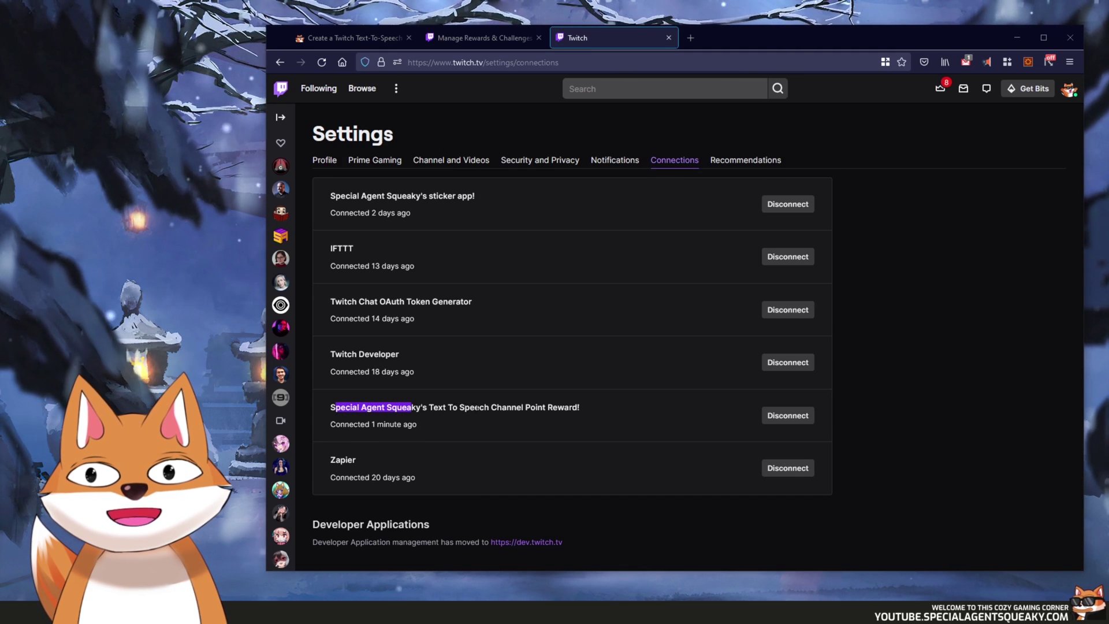
click(578, 407)
drag(578, 407, 430, 407)
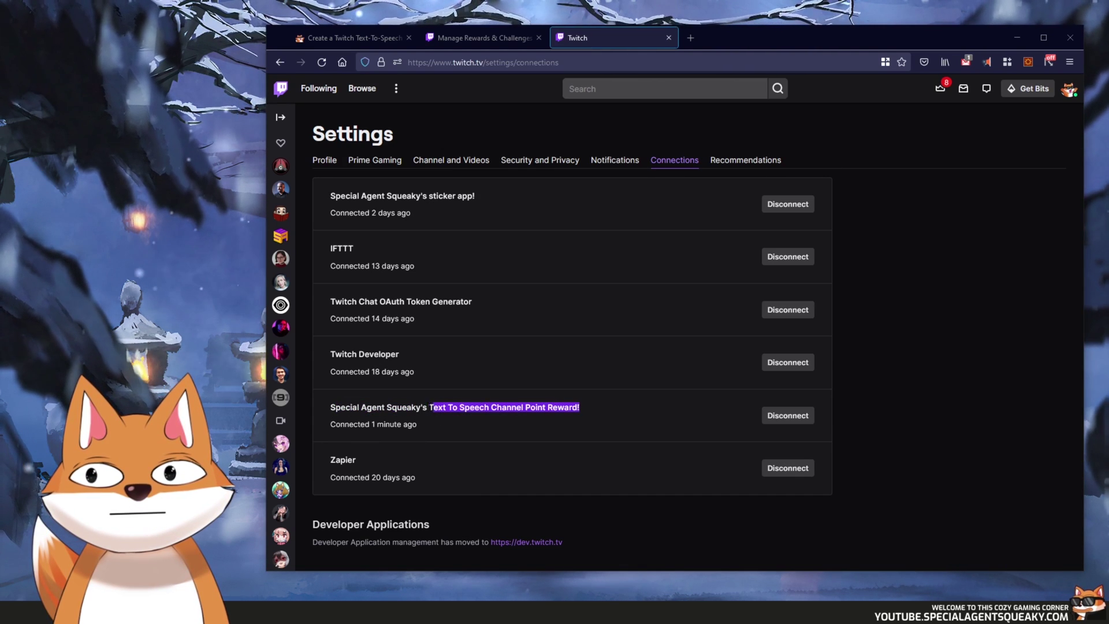
drag(340, 424, 443, 428)
click(442, 427)
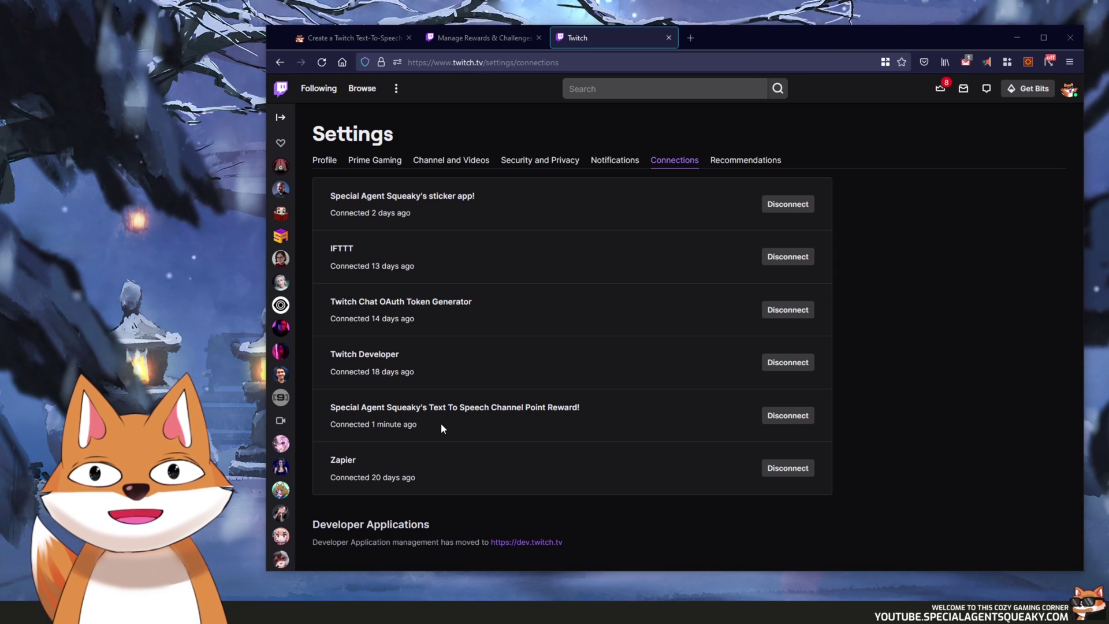
click(788, 416)
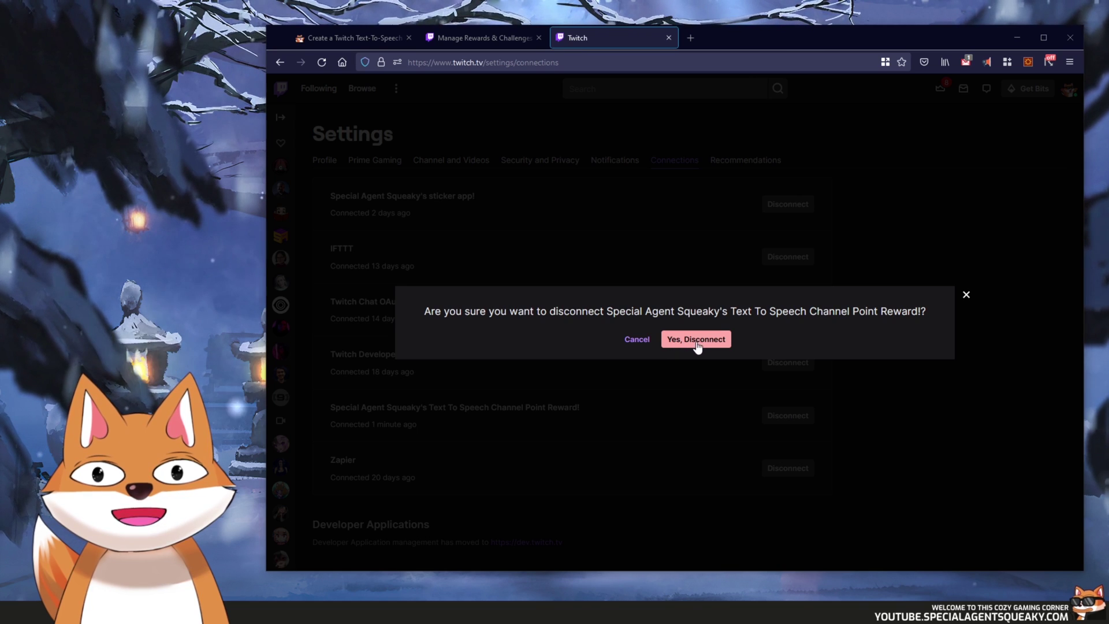
click(638, 340)
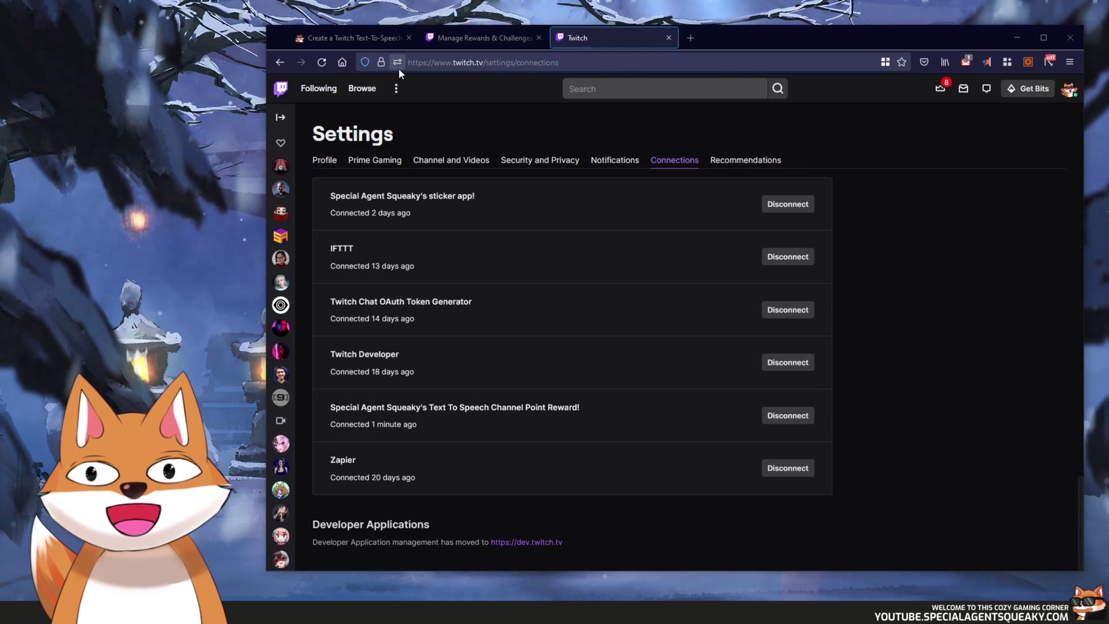
Step: Check the tool page's Channel Point redeems field now holds the masked authorization code
click(345, 36)
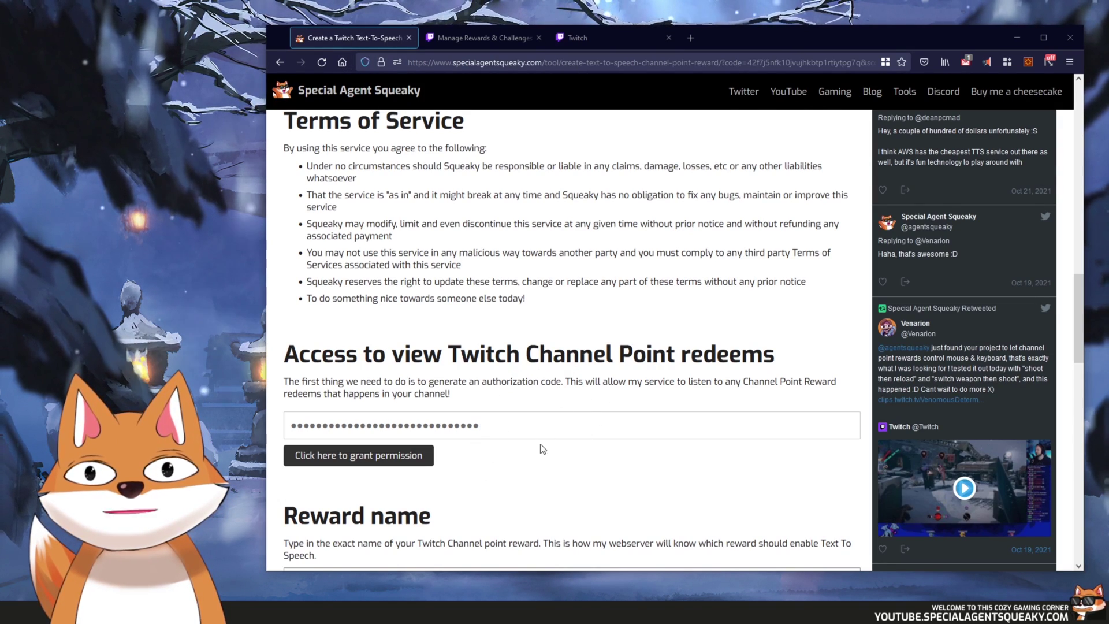
scroll(492, 465, down, 2)
scroll(492, 465, down, 2)
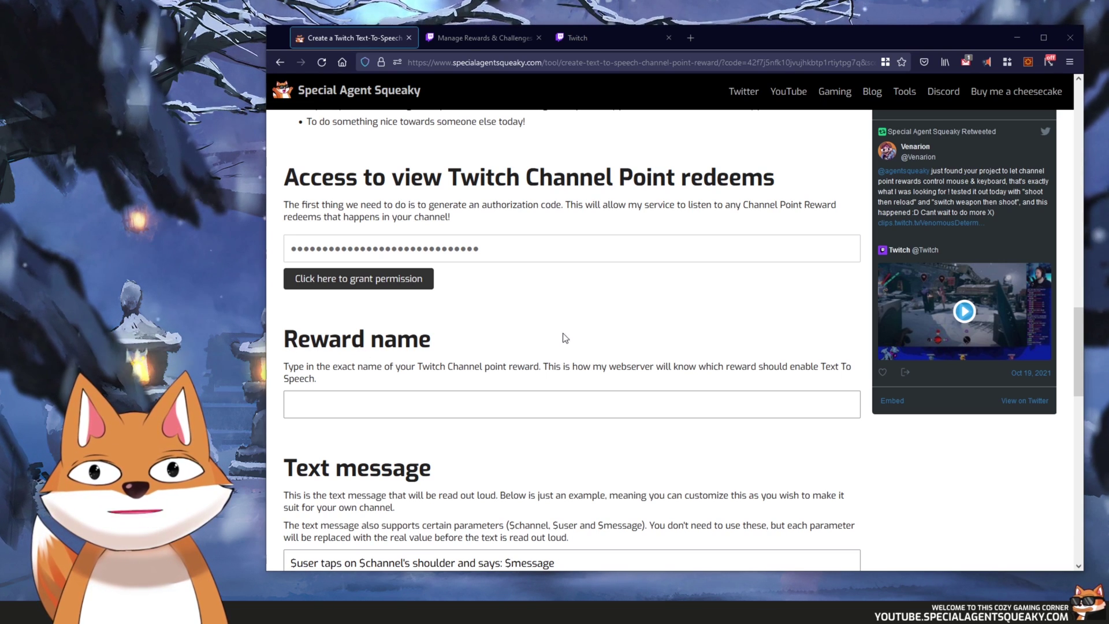
Step: Copy 'Tell Squeaky a joke' from Twitch's custom rewards list into the tool's Reward name field
click(464, 38)
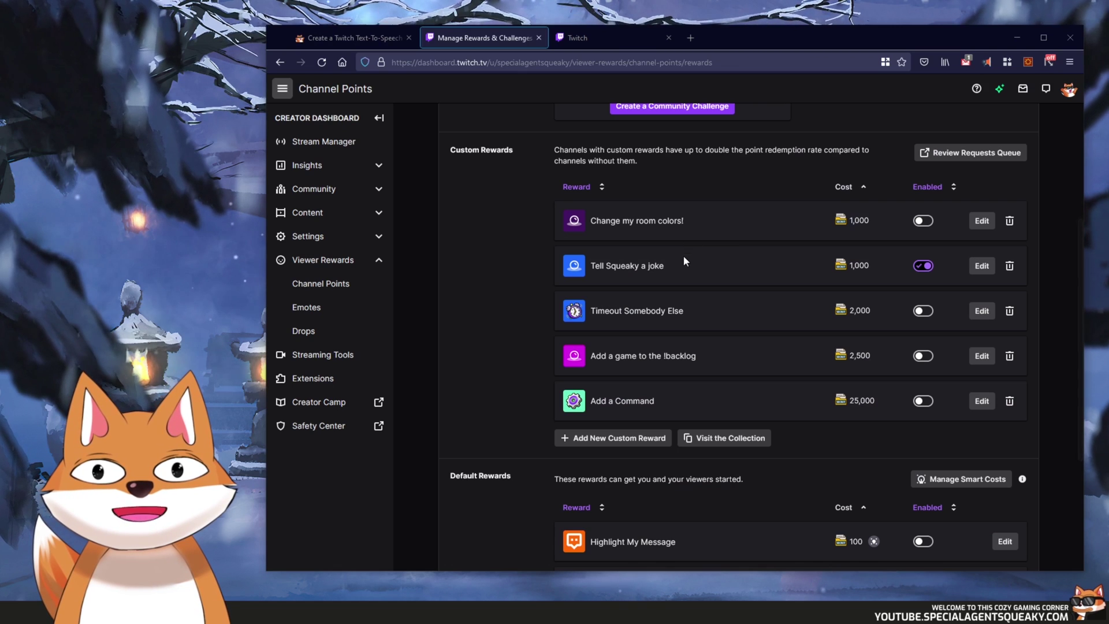
drag(605, 266, 665, 266)
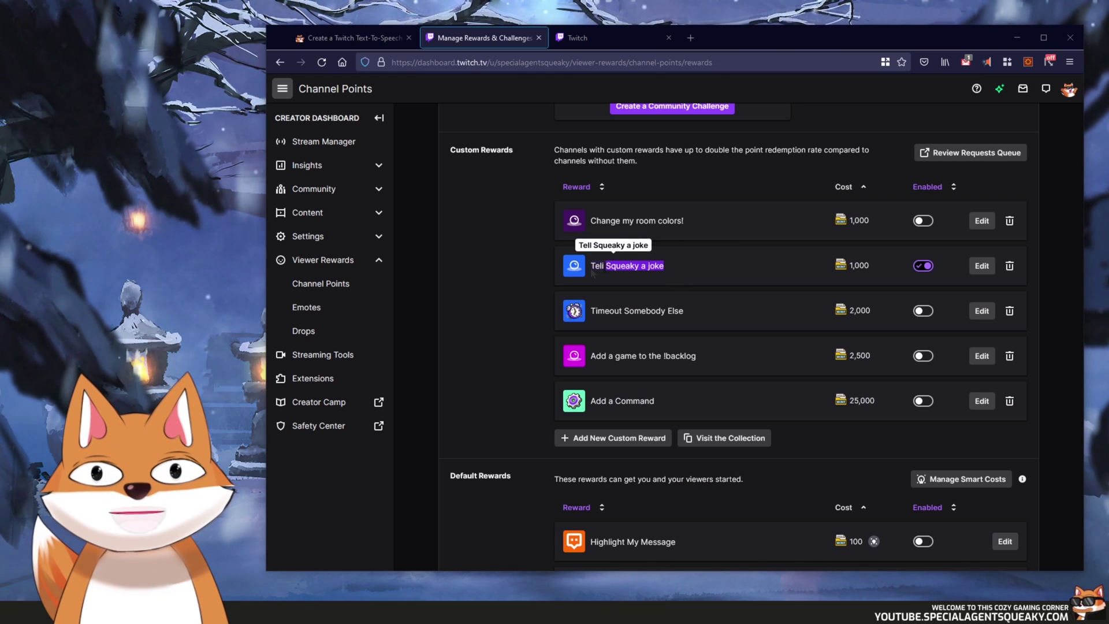
triple_click(665, 266)
key(ctrl+c)
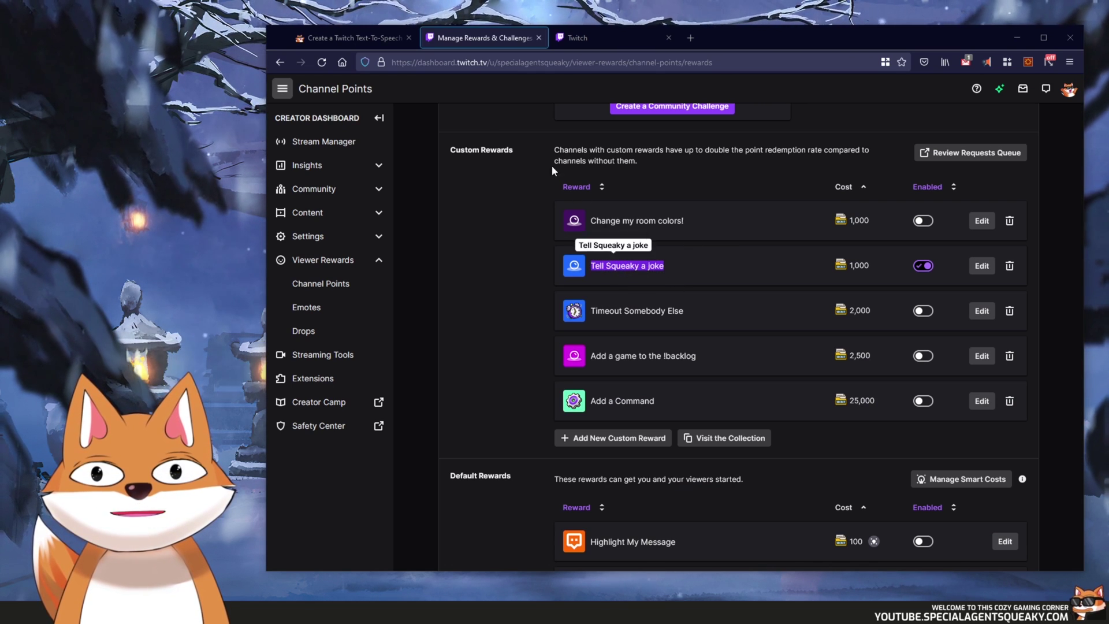
click(355, 38)
click(365, 404)
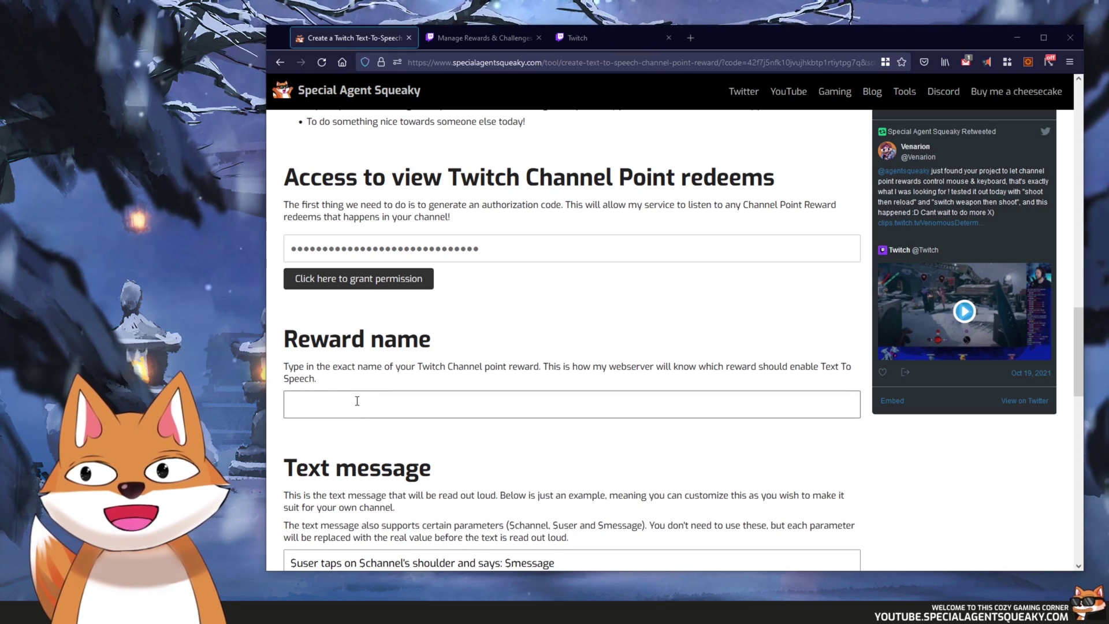
Step: Paste 'Tell Squeaky a joke' into the Reward name field
key(ctrl+v)
scroll(365, 402, down, 1)
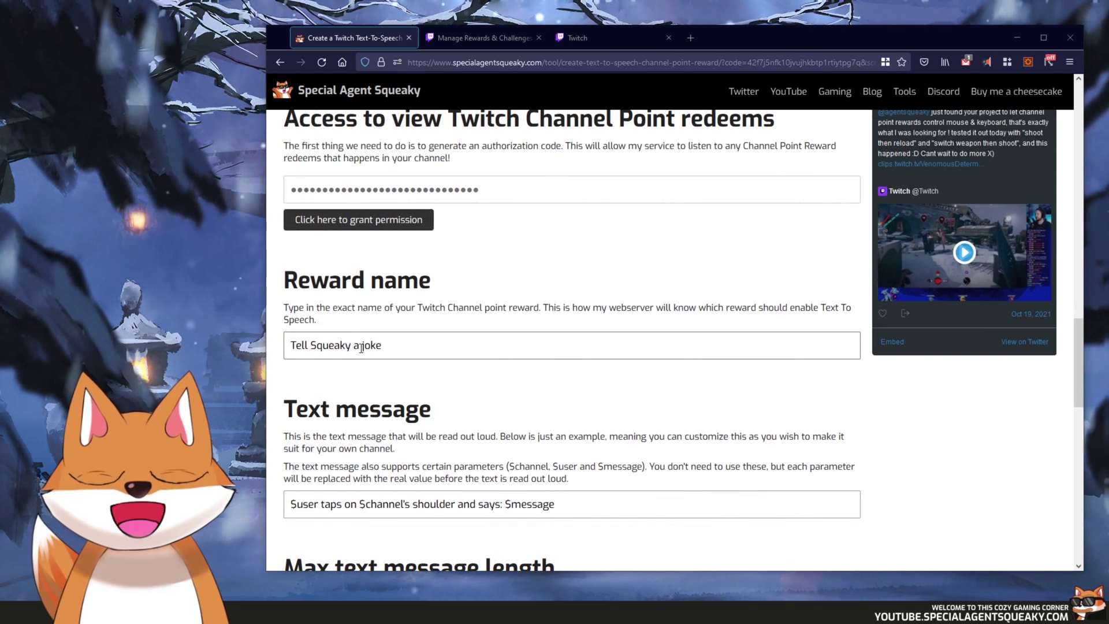
key(Left)
key(Left)
key(Left)
key(Left)
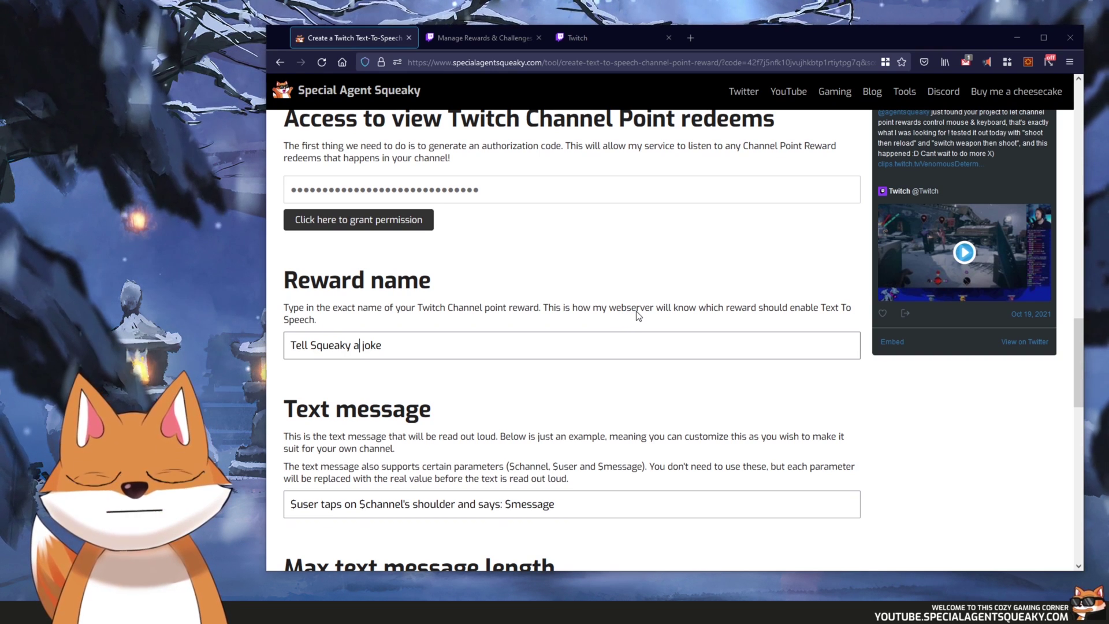
scroll(564, 352, down, 3)
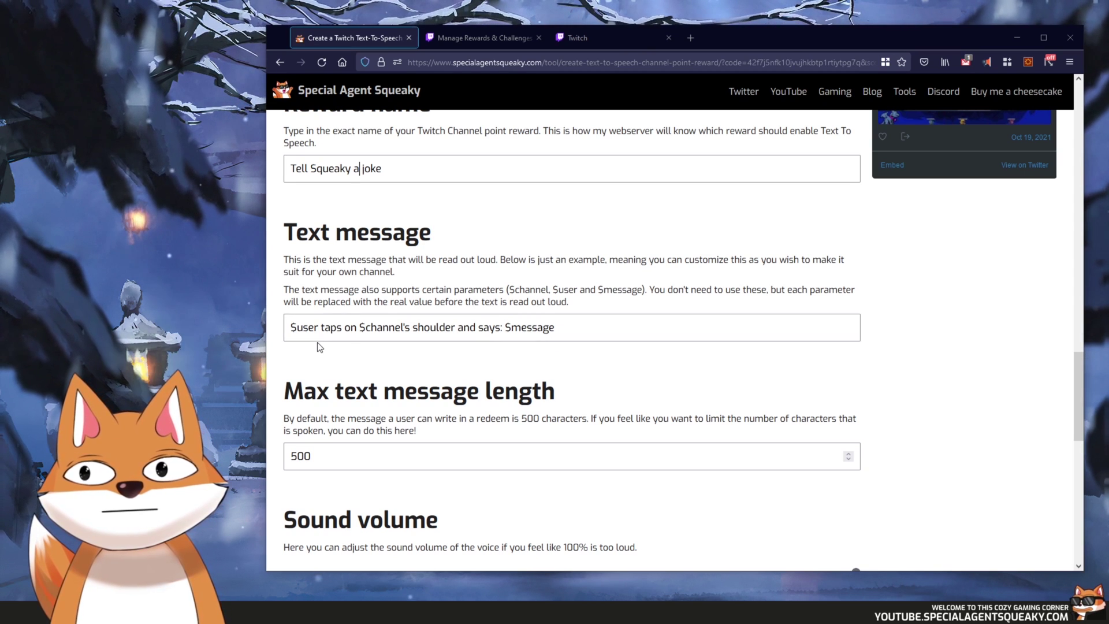
click(581, 329)
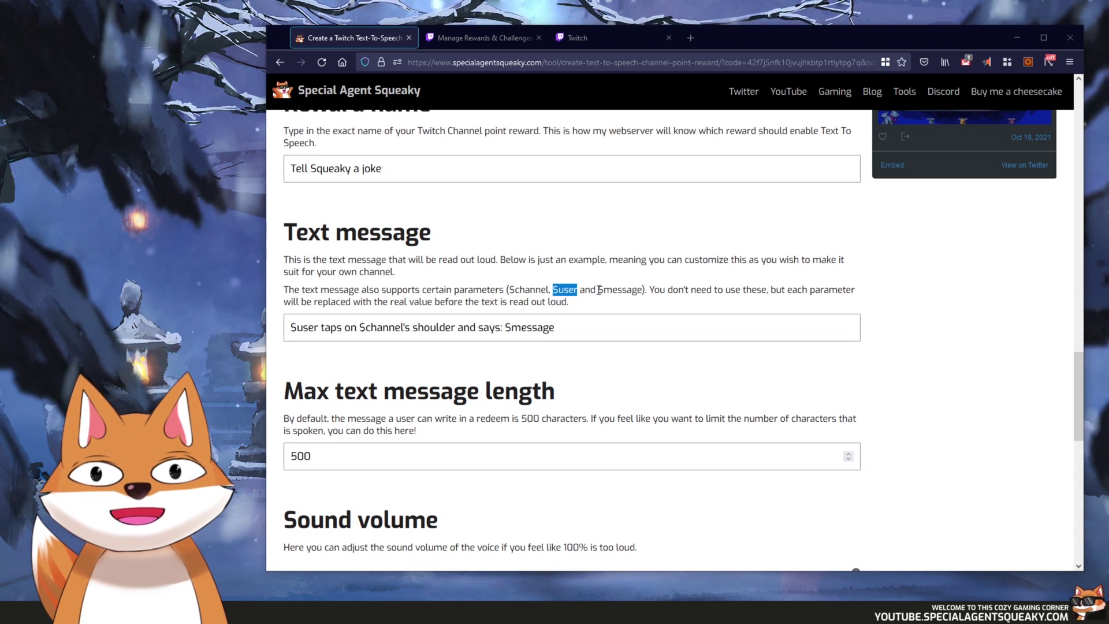
Step: Replace the example text message with '$user tells Squeaky the bad joke: $message'
drag(584, 324, 276, 319)
click(574, 326)
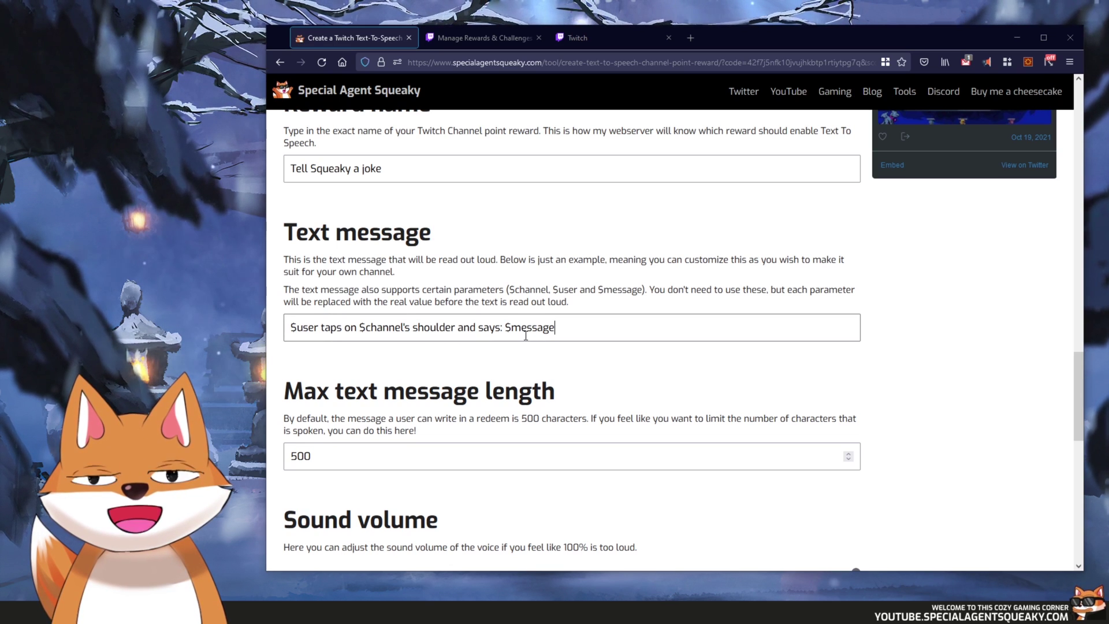
key(ctrl+a)
text($us)
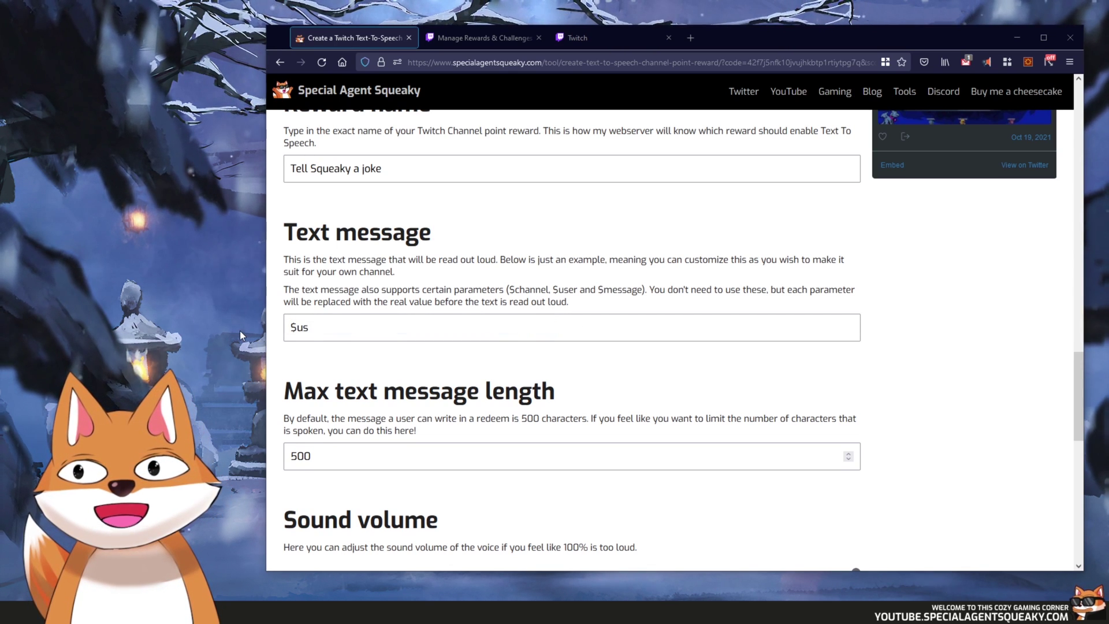
text(er tells S)
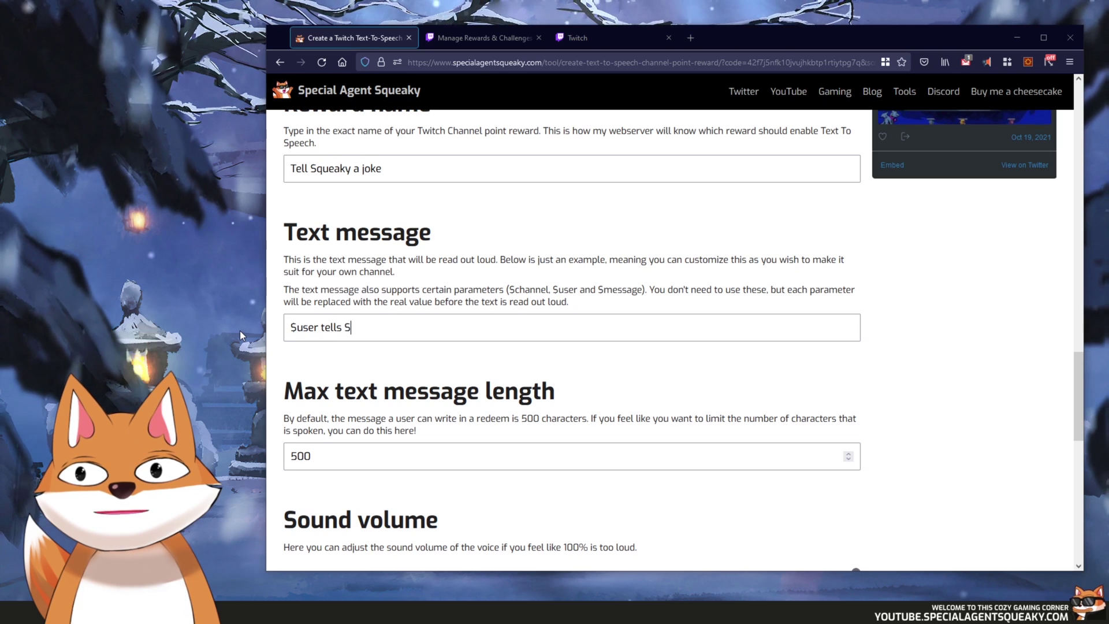
text(queaky the bad j)
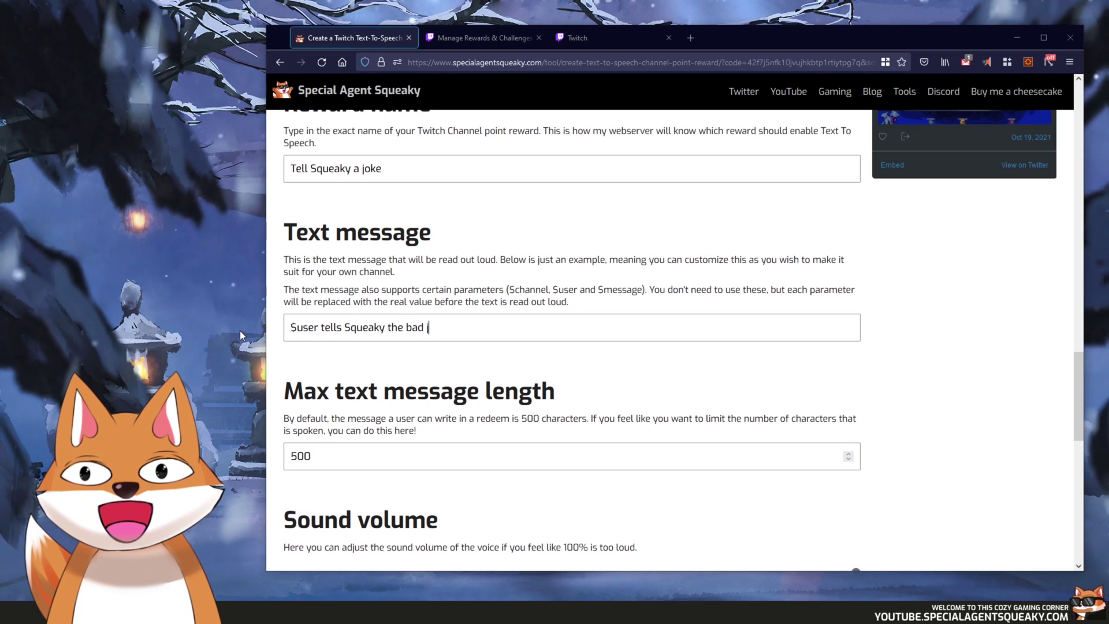
text(oke: )
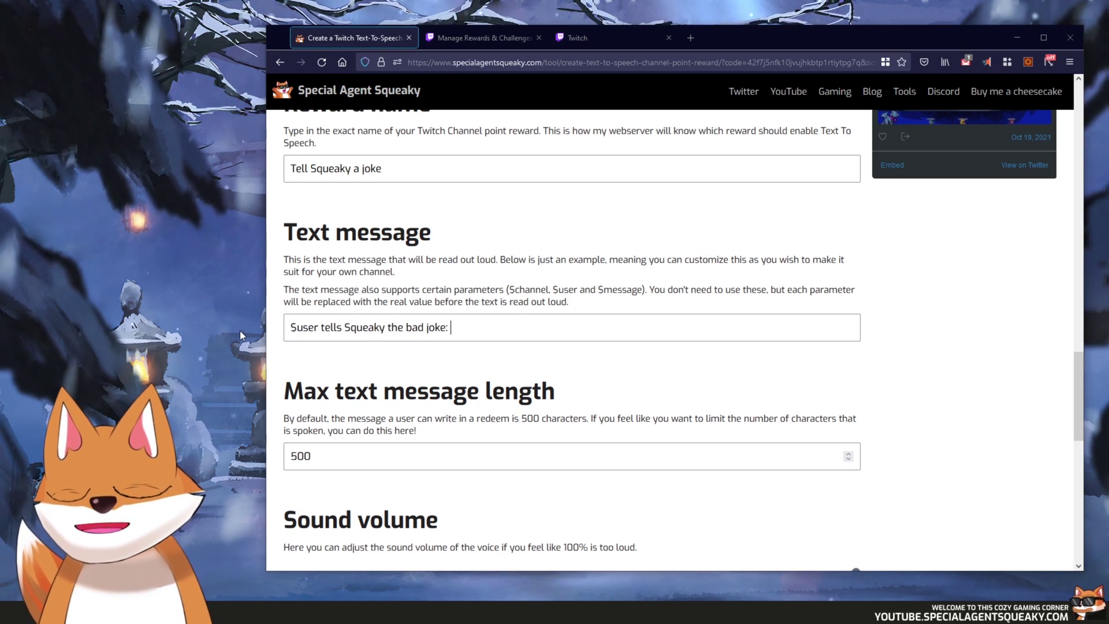
text($message)
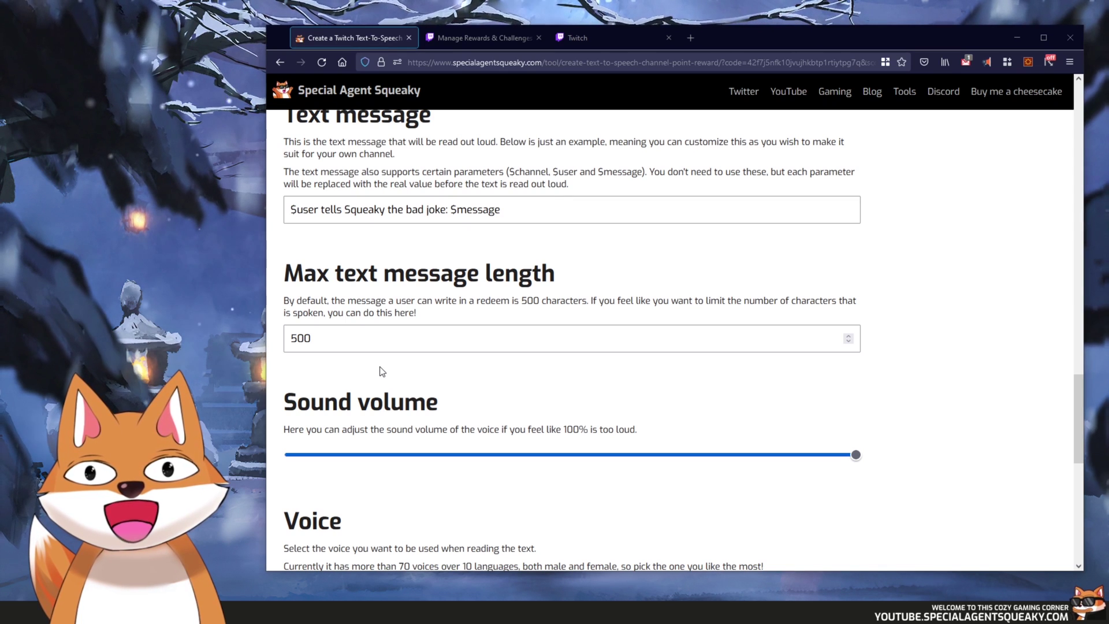
drag(315, 338, 254, 341)
text(5)
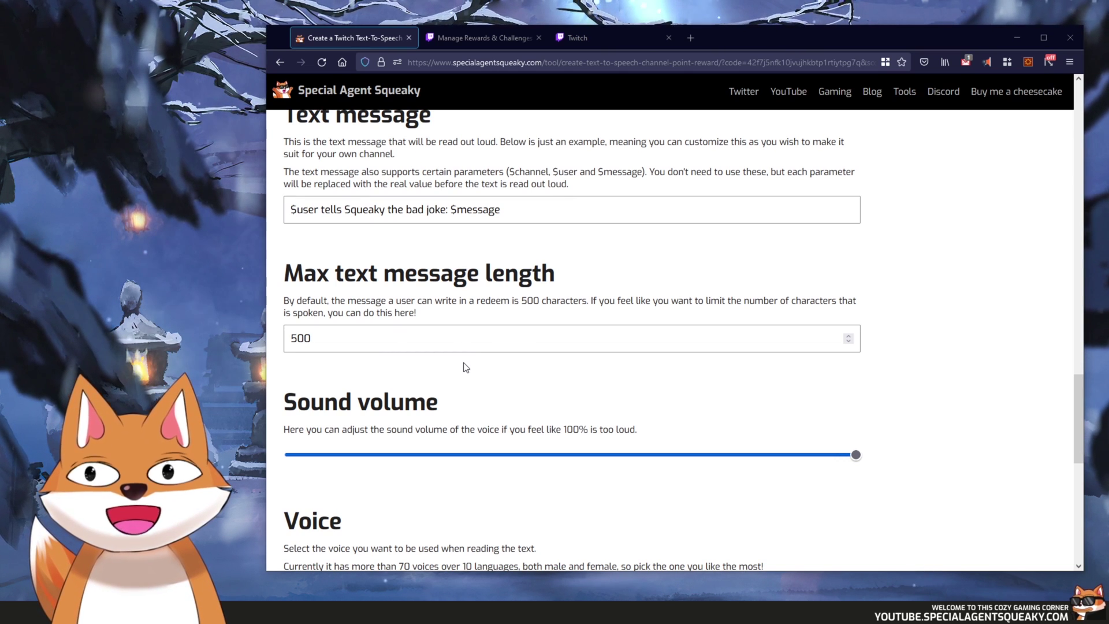
scroll(461, 364, down, 3)
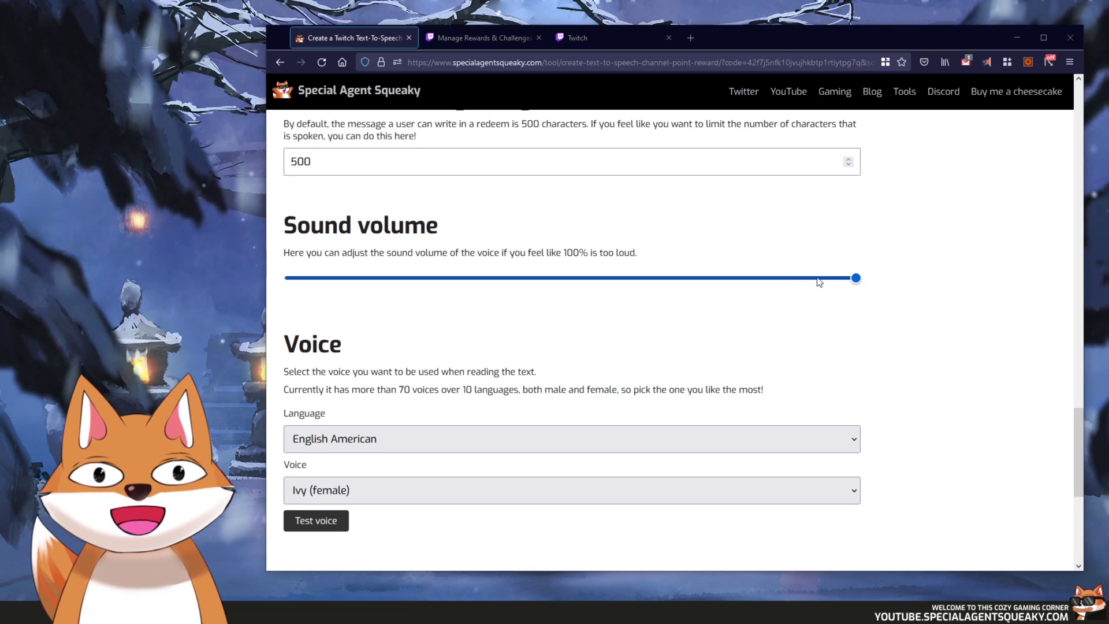
drag(848, 280, 627, 282)
drag(830, 284, 872, 287)
scroll(430, 381, down, 1)
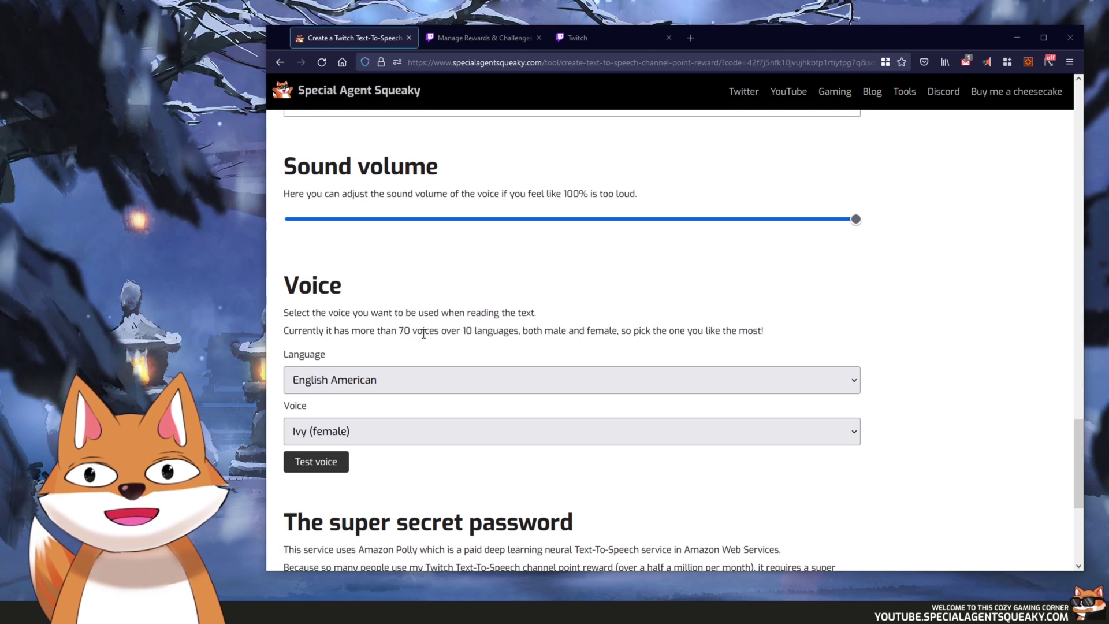
scroll(424, 333, down, 1)
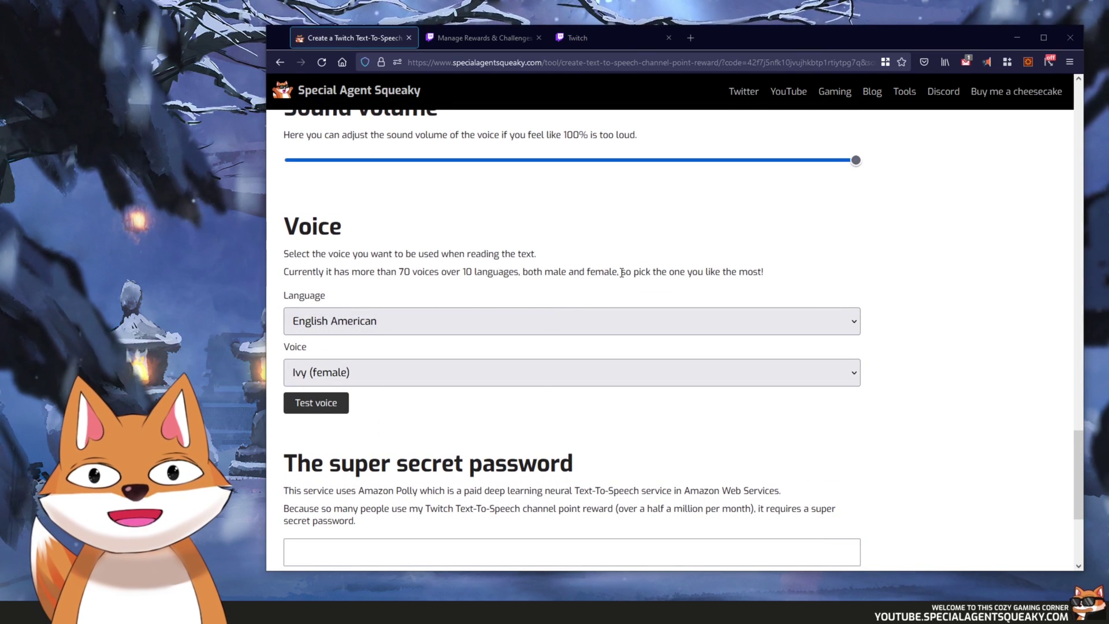
Step: Browse the language list and English American voices, leaving English American selected
click(431, 325)
scroll(366, 401, down, 5)
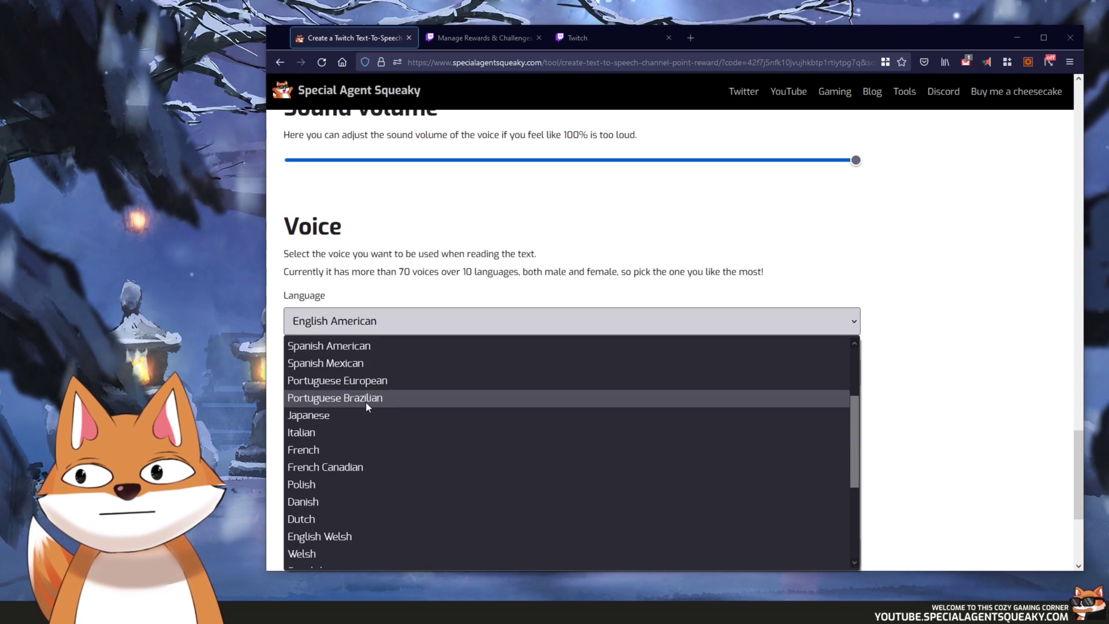
scroll(362, 441, up, 5)
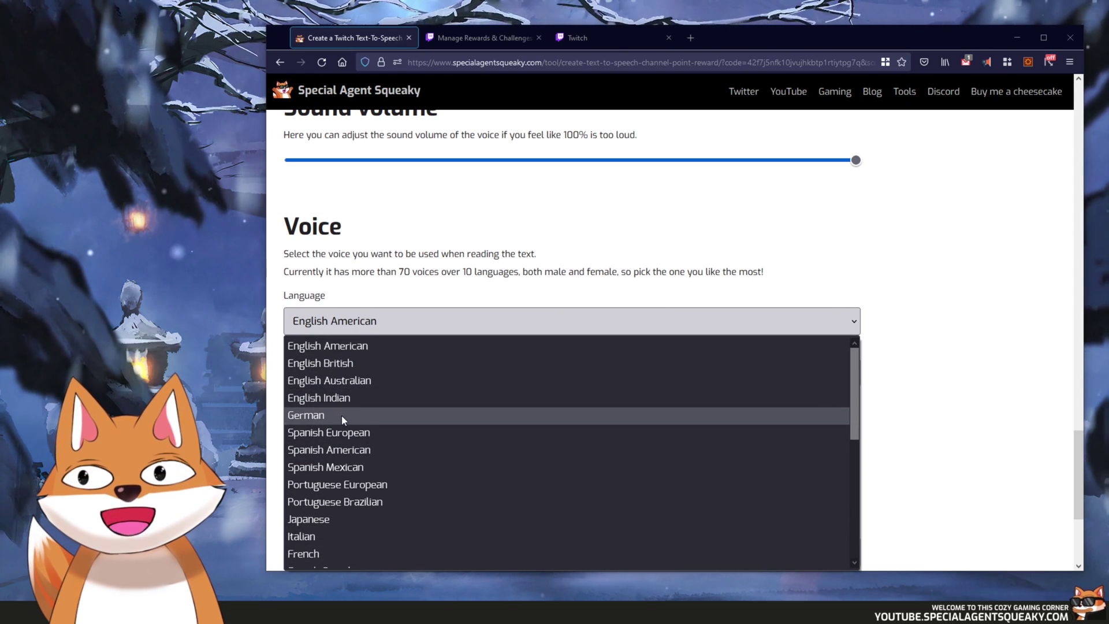
scroll(346, 430, down, 2)
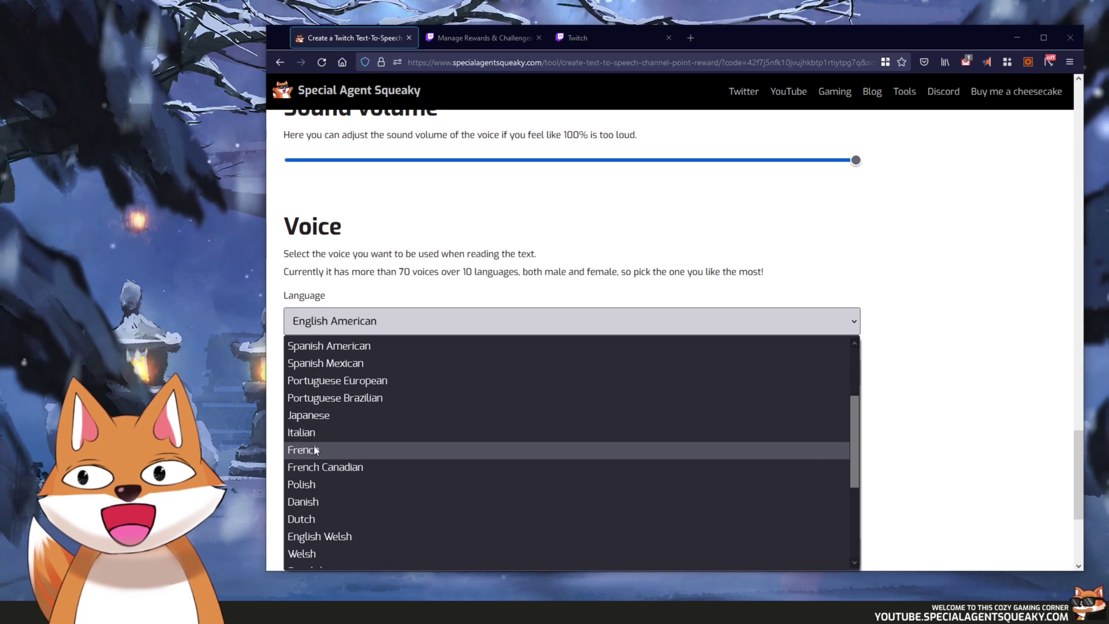
scroll(319, 509, down, 2)
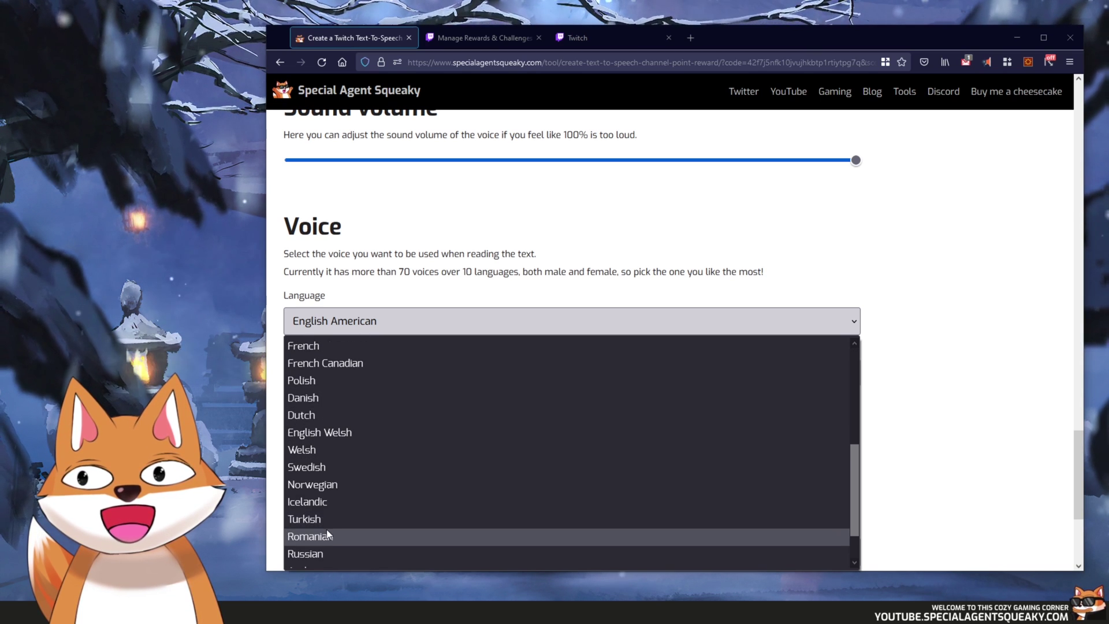
scroll(336, 540, down, 1)
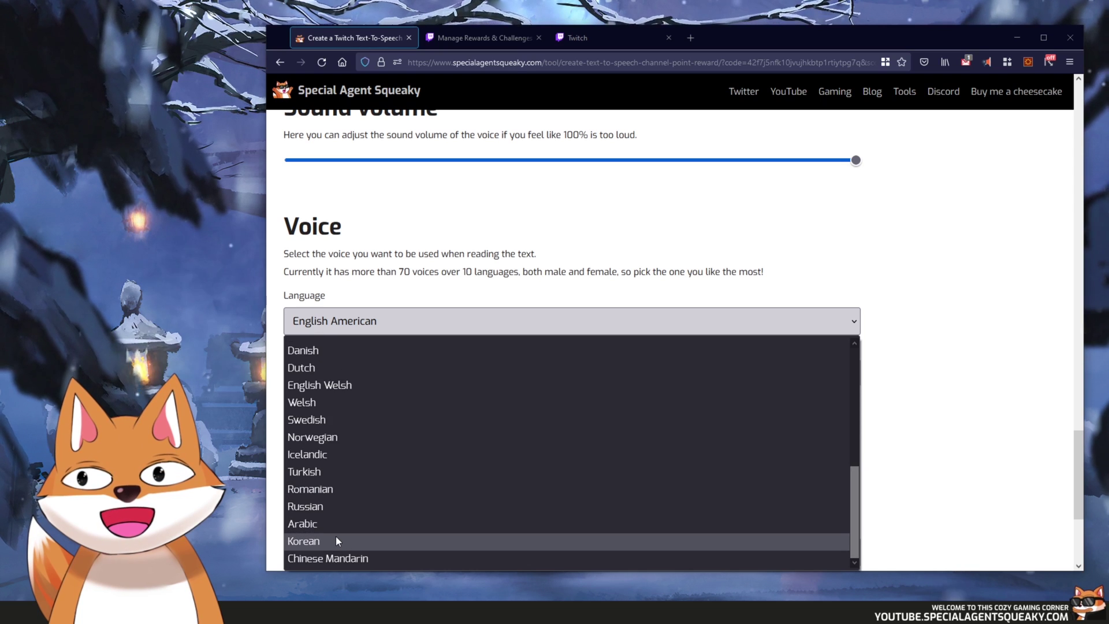
scroll(373, 498, up, 5)
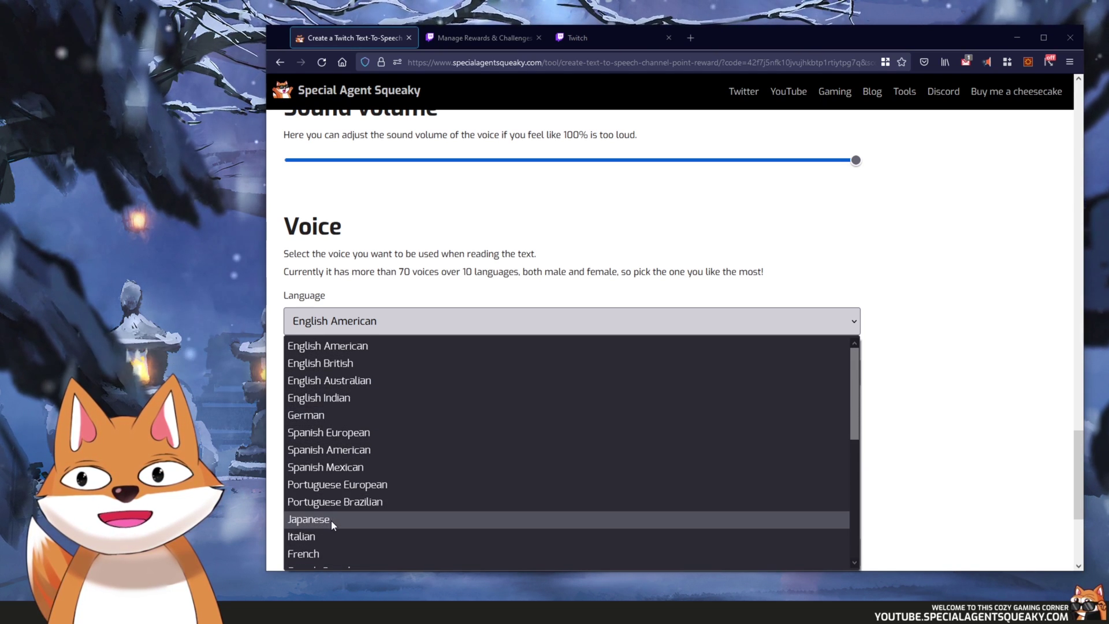
click(452, 300)
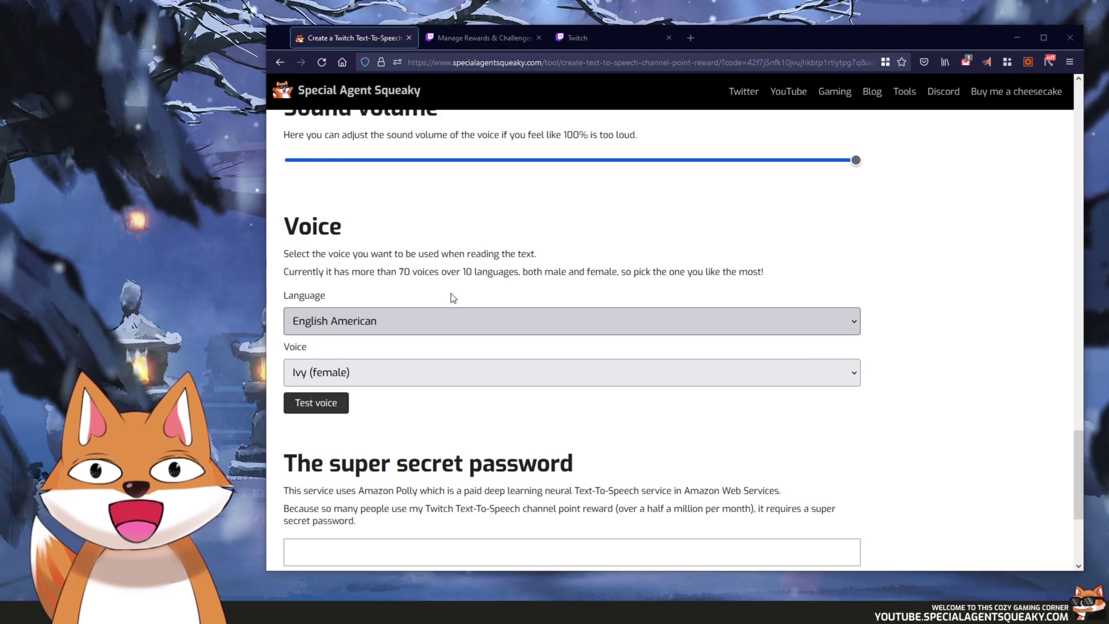
click(397, 371)
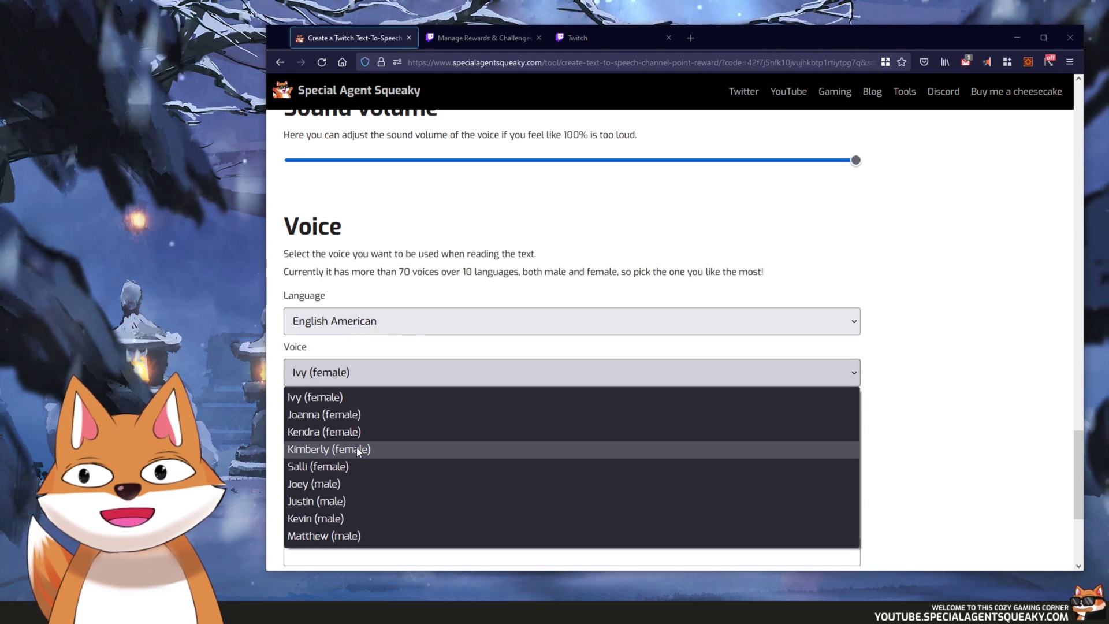
click(391, 355)
scroll(387, 369, down, 1)
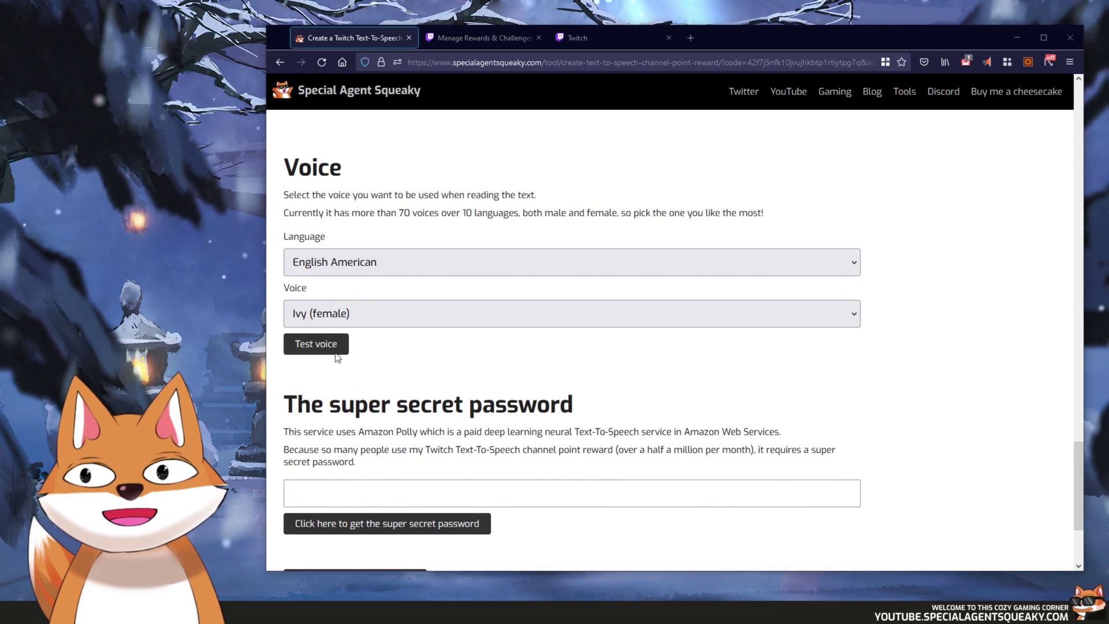
Step: Set the language to French and the voice to Lea (female)
click(433, 269)
scroll(376, 405, down, 5)
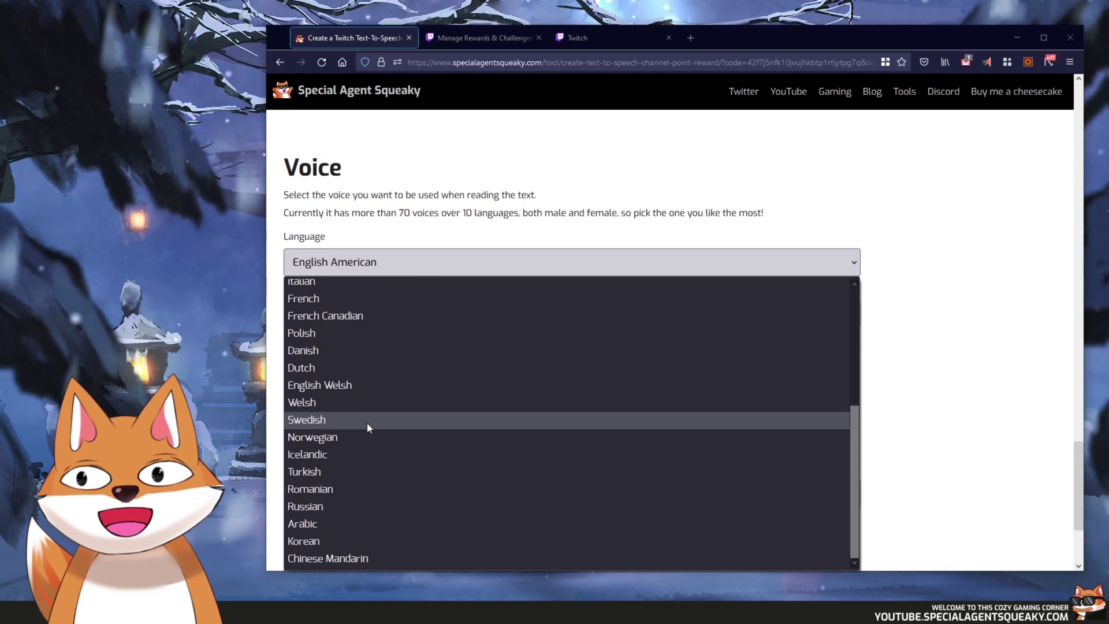
click(331, 299)
click(358, 322)
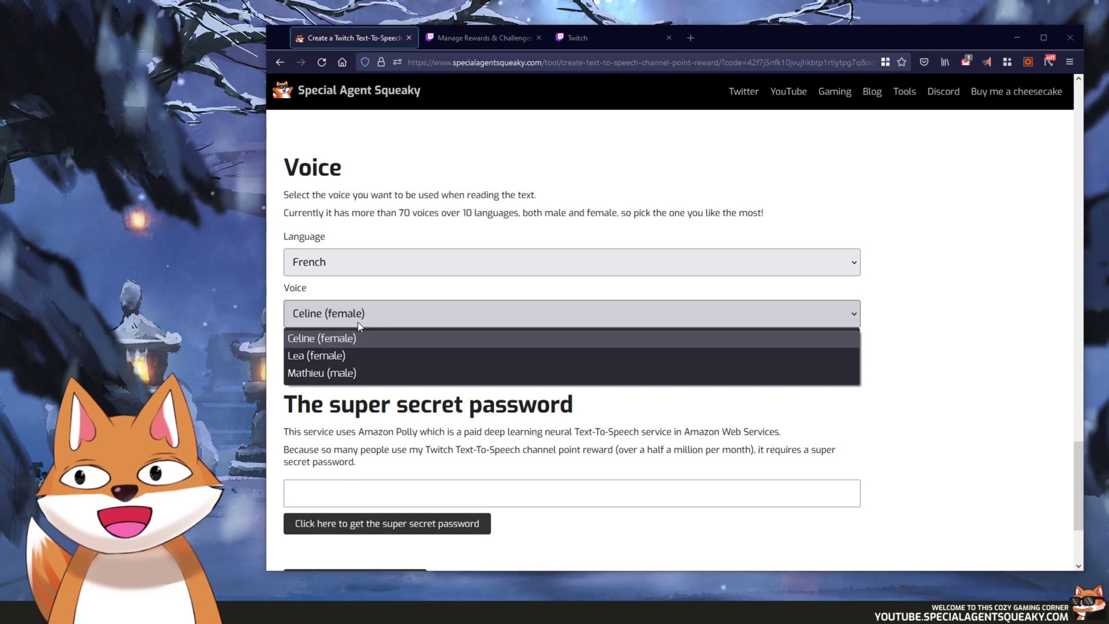
click(346, 355)
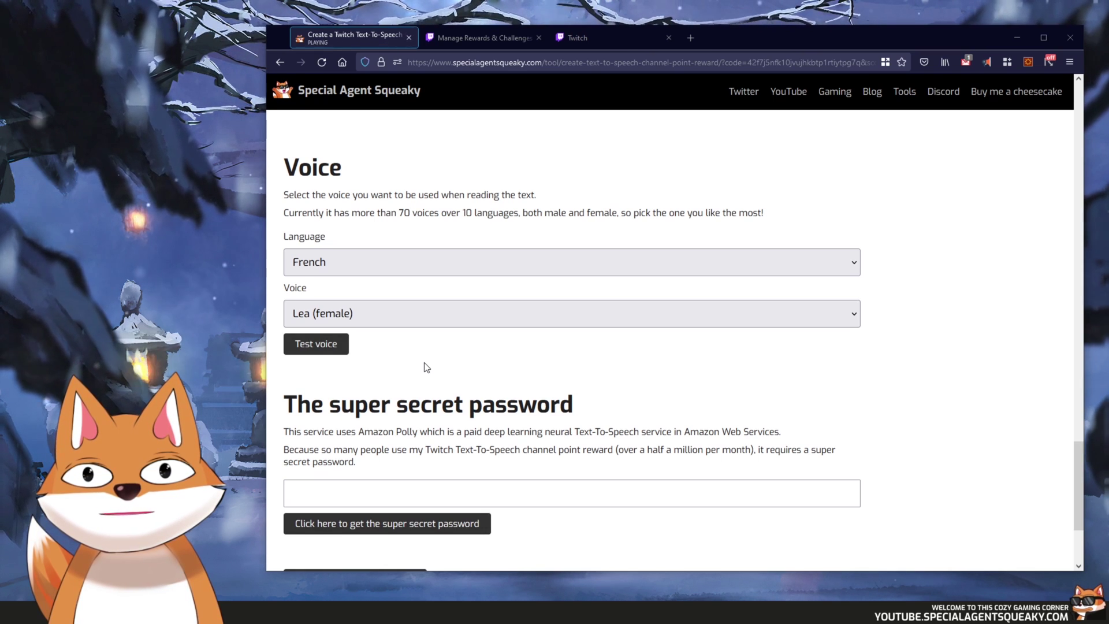
Step: Play a test of the current French Lea voice
scroll(404, 404, up, 1)
scroll(488, 292, up, 3)
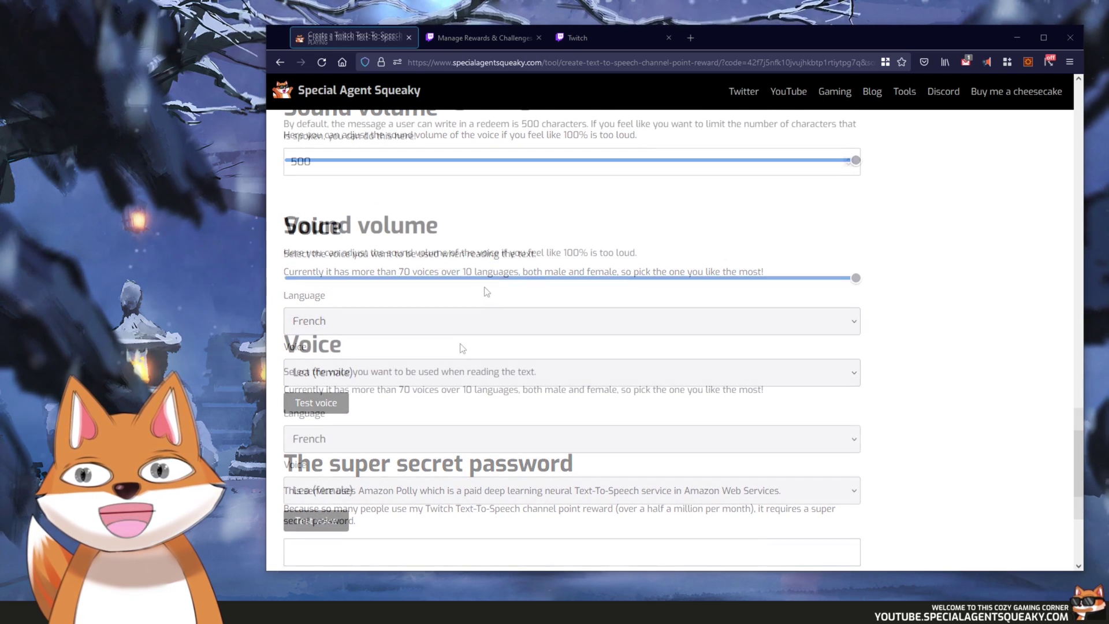
scroll(465, 358, up, 3)
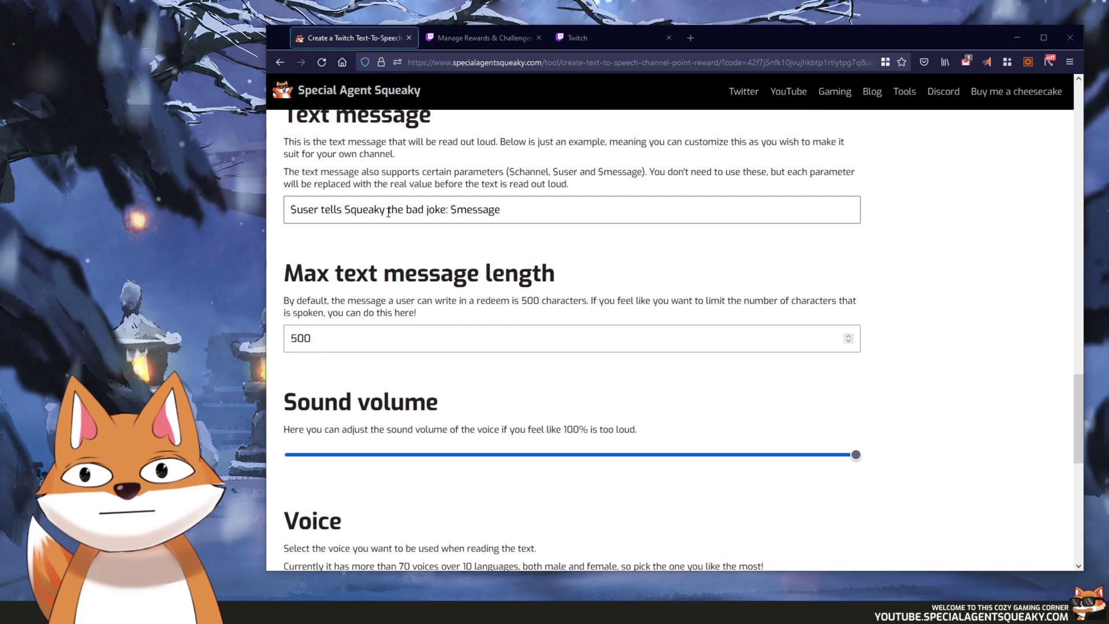
scroll(497, 389, down, 4)
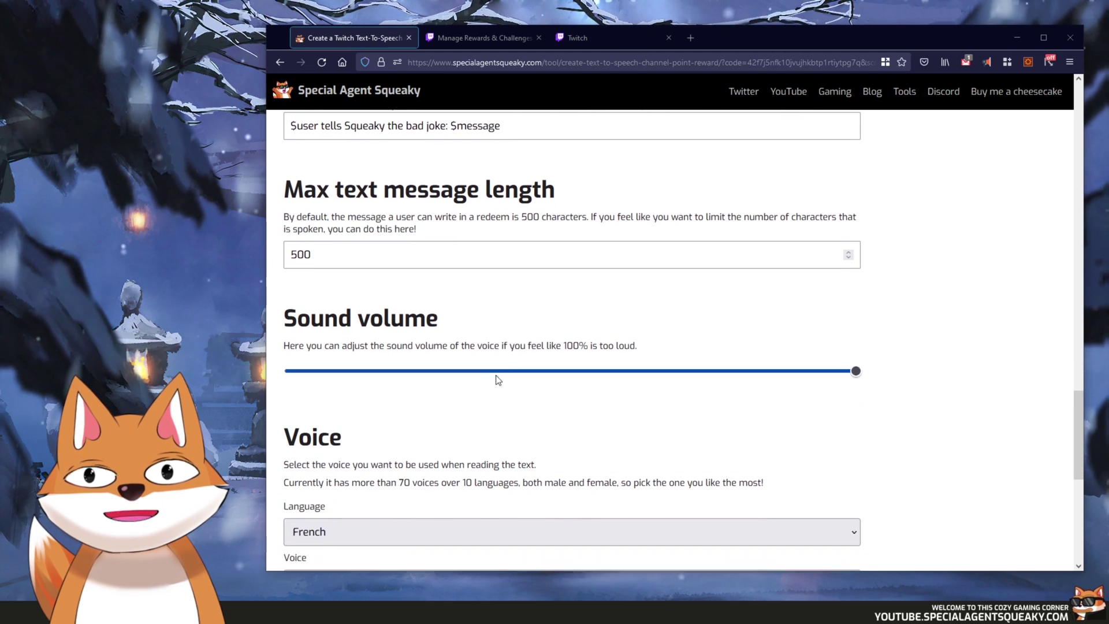
click(362, 382)
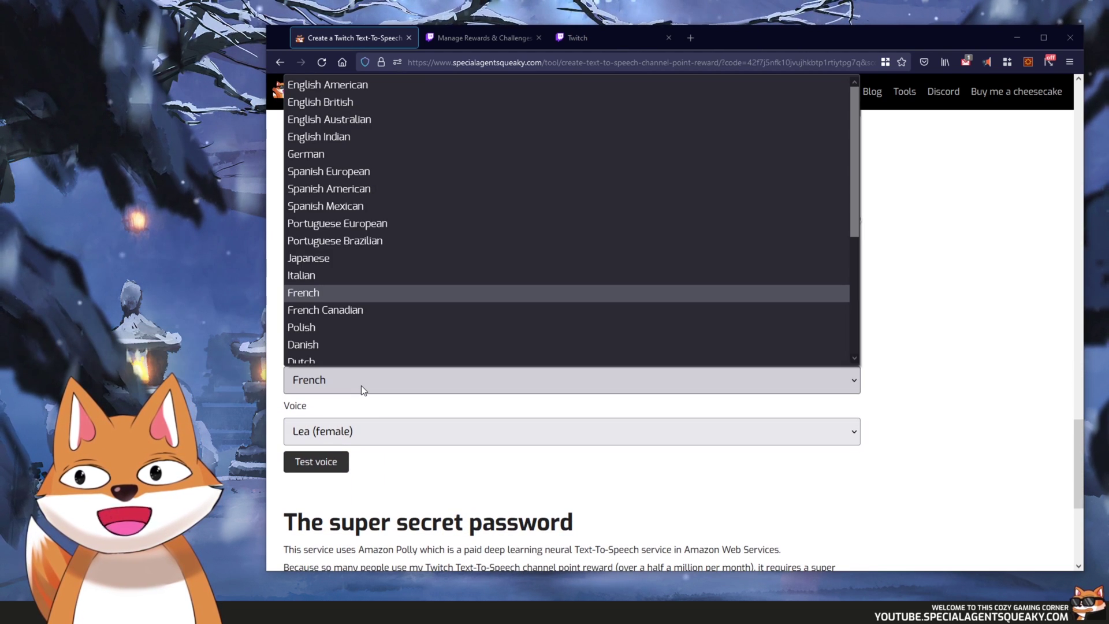
scroll(366, 298, up, 1)
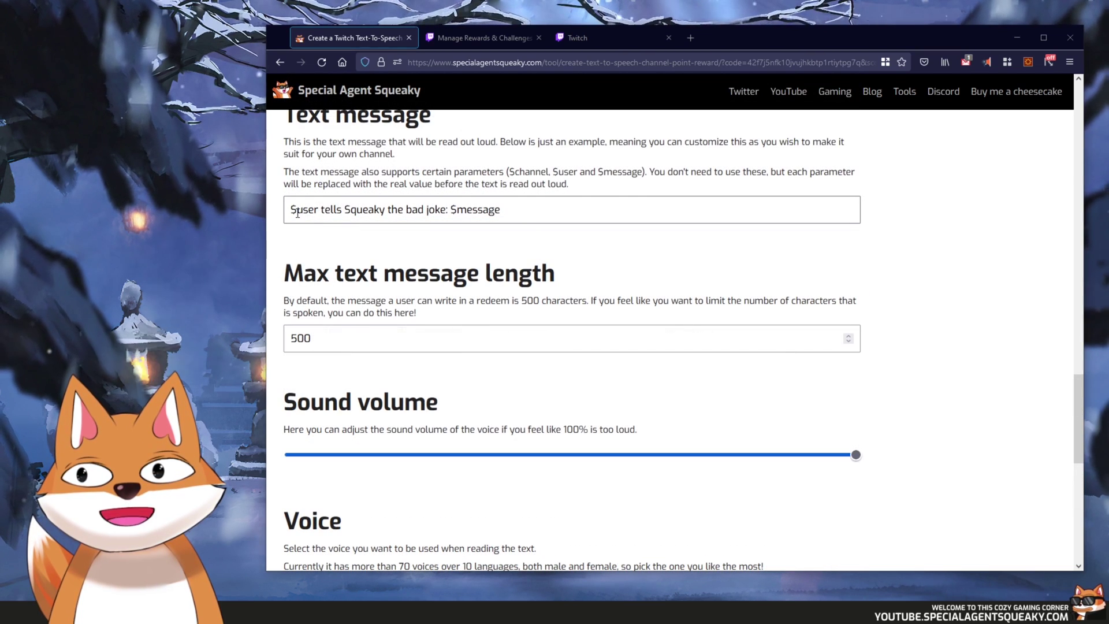
scroll(500, 391, down, 4)
click(322, 473)
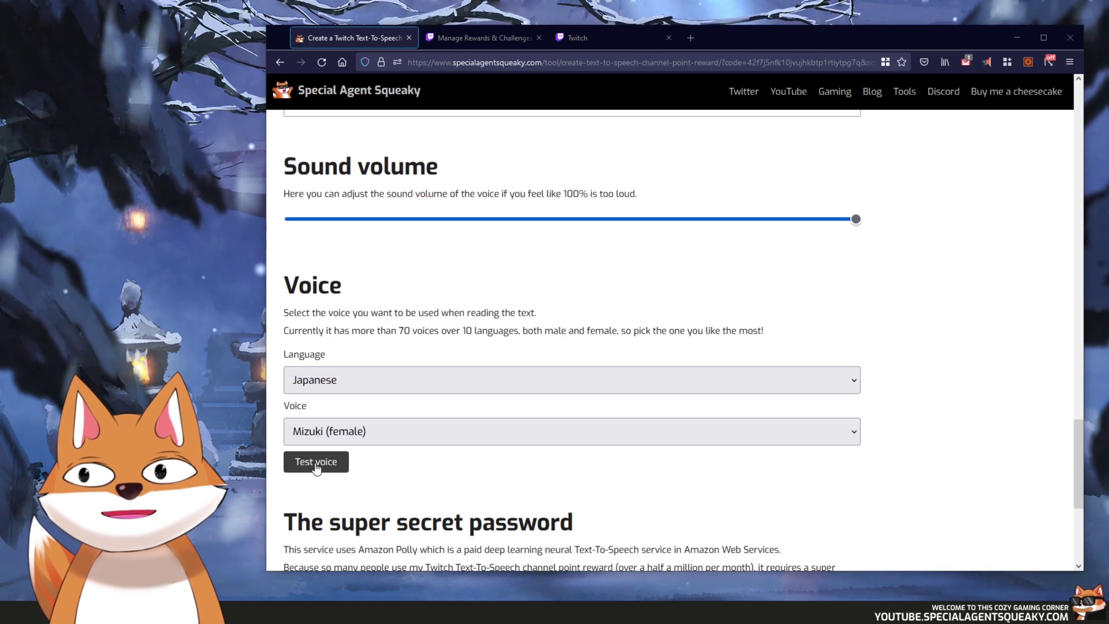
Step: Switch to English American with the Kimberly (female) voice and test it
click(365, 380)
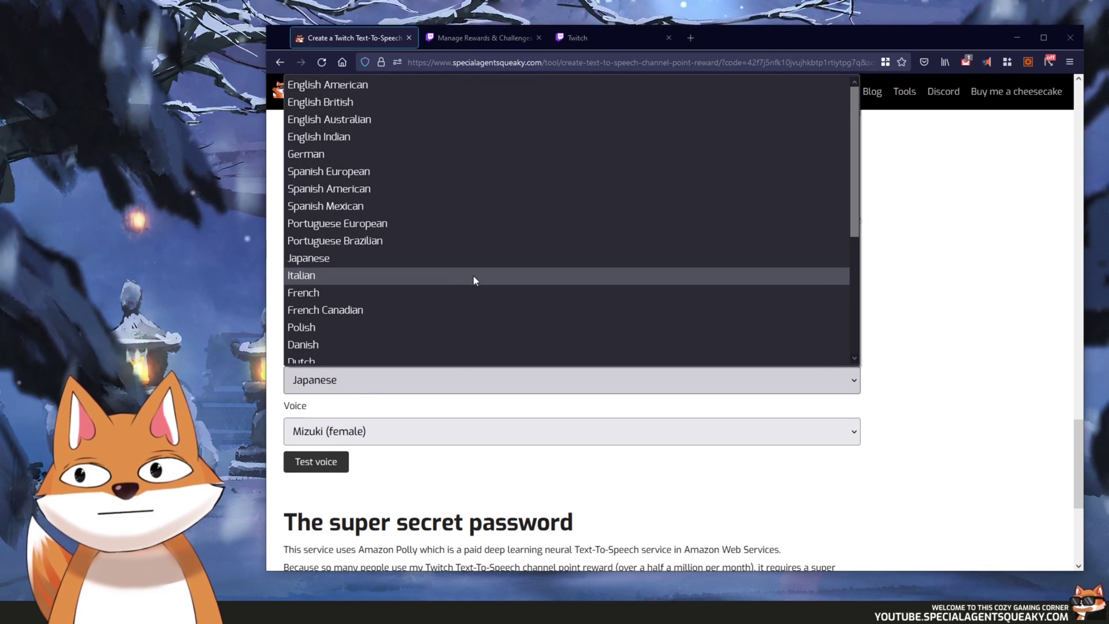
click(372, 88)
click(346, 435)
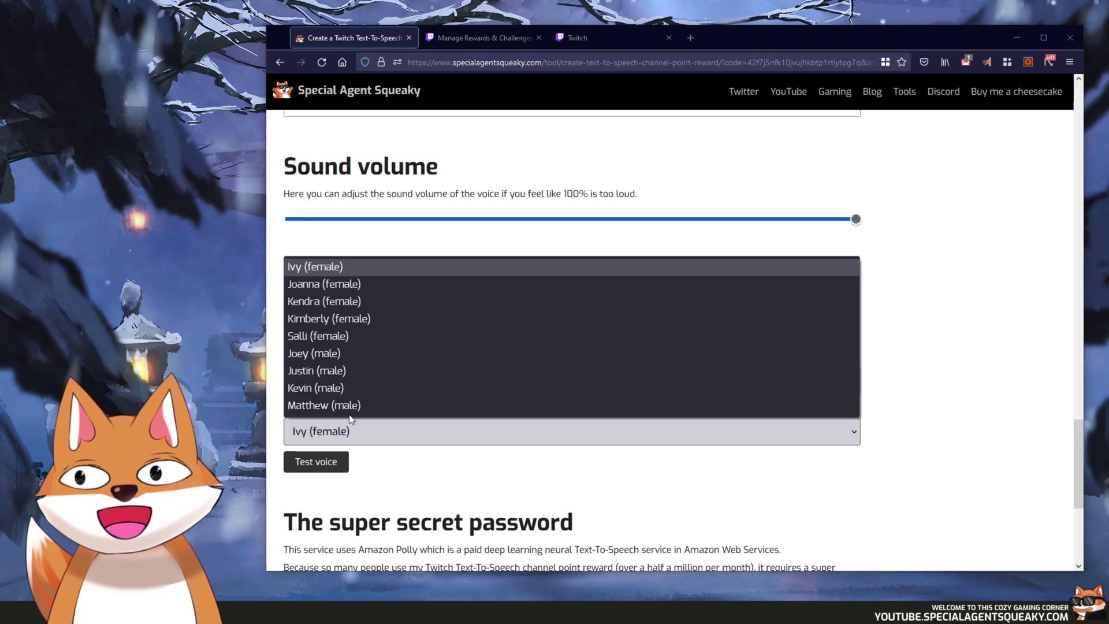
click(360, 320)
click(325, 465)
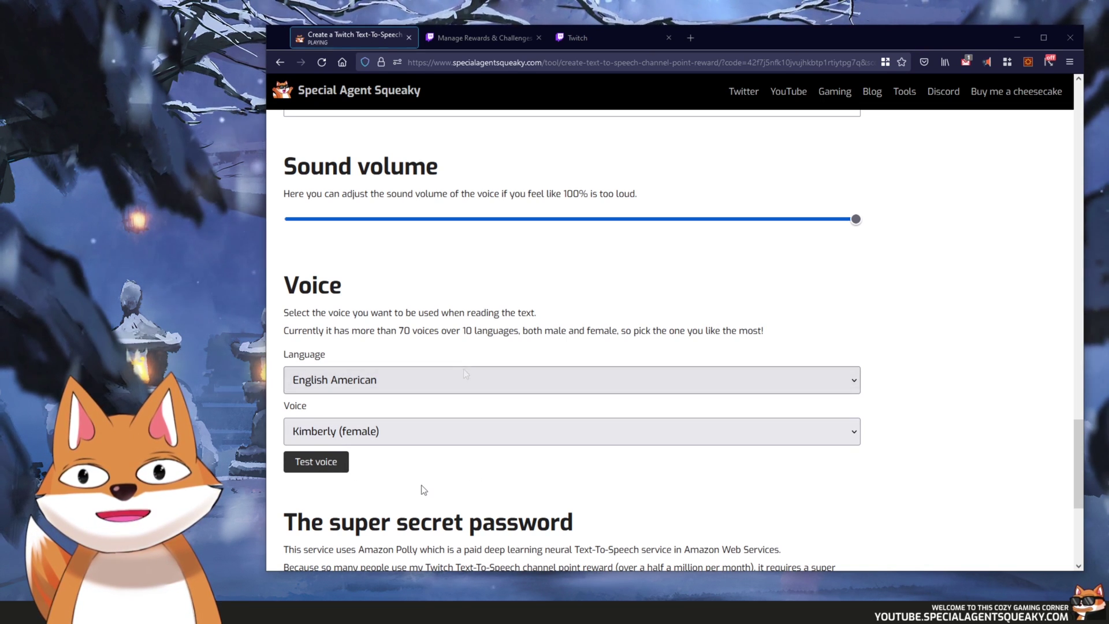
scroll(441, 476, down, 5)
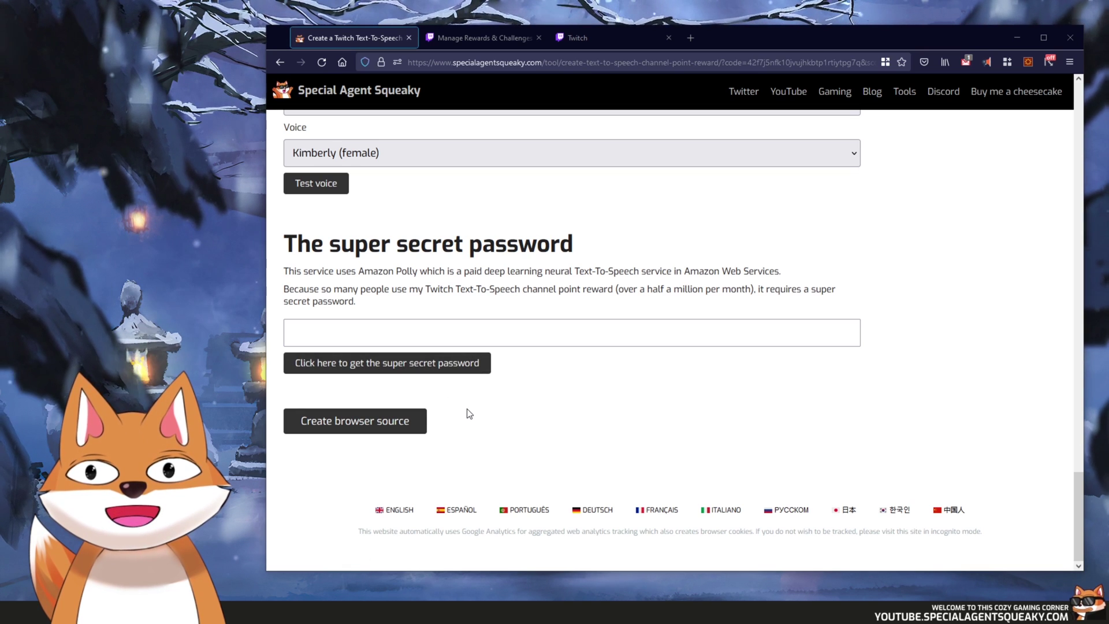
Step: Fill in the super secret password field and create the text-to-speech browser source
click(333, 340)
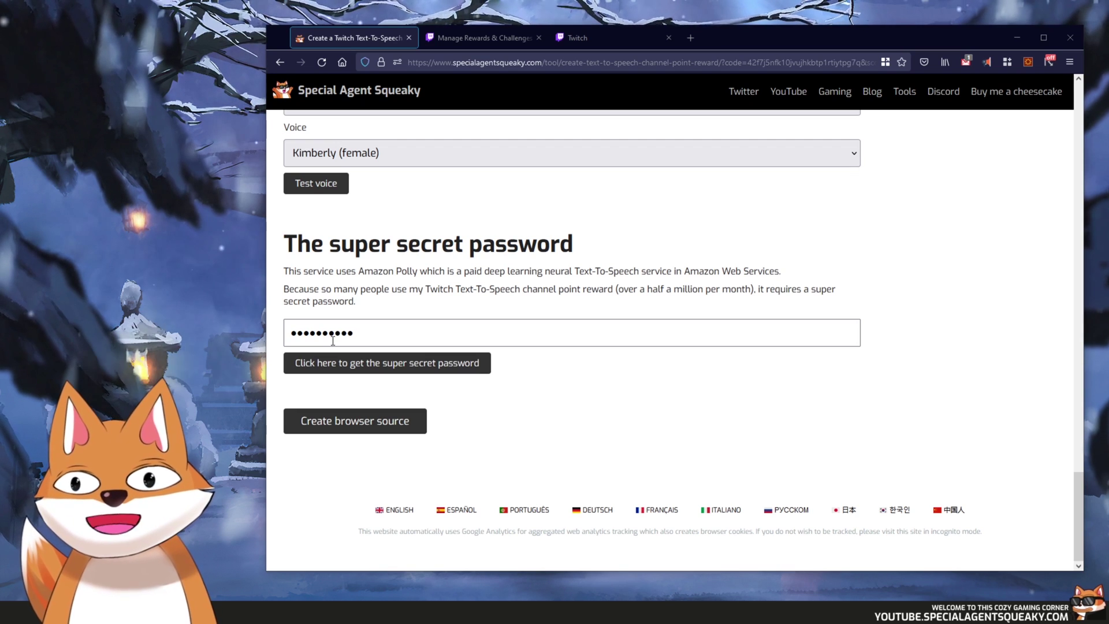
click(409, 432)
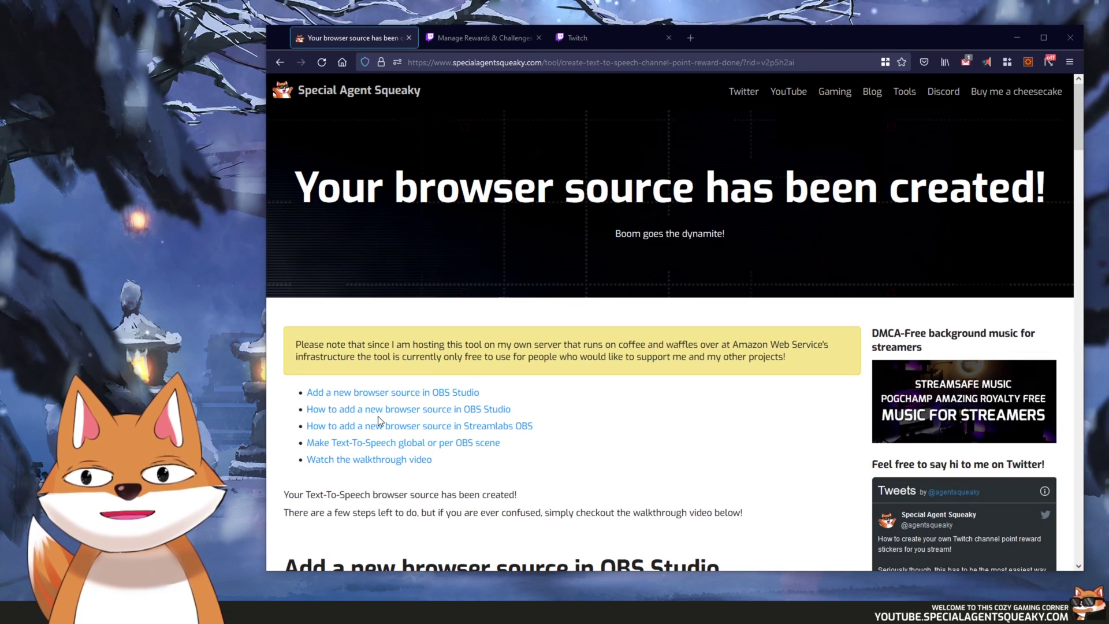
scroll(680, 432, down, 5)
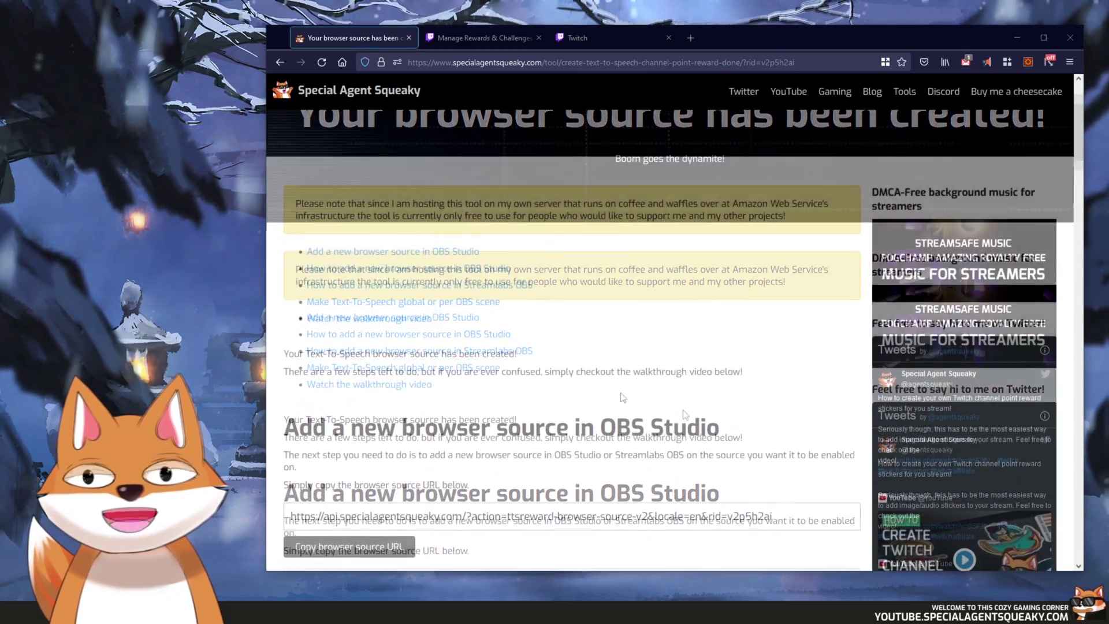
scroll(465, 450, down, 1)
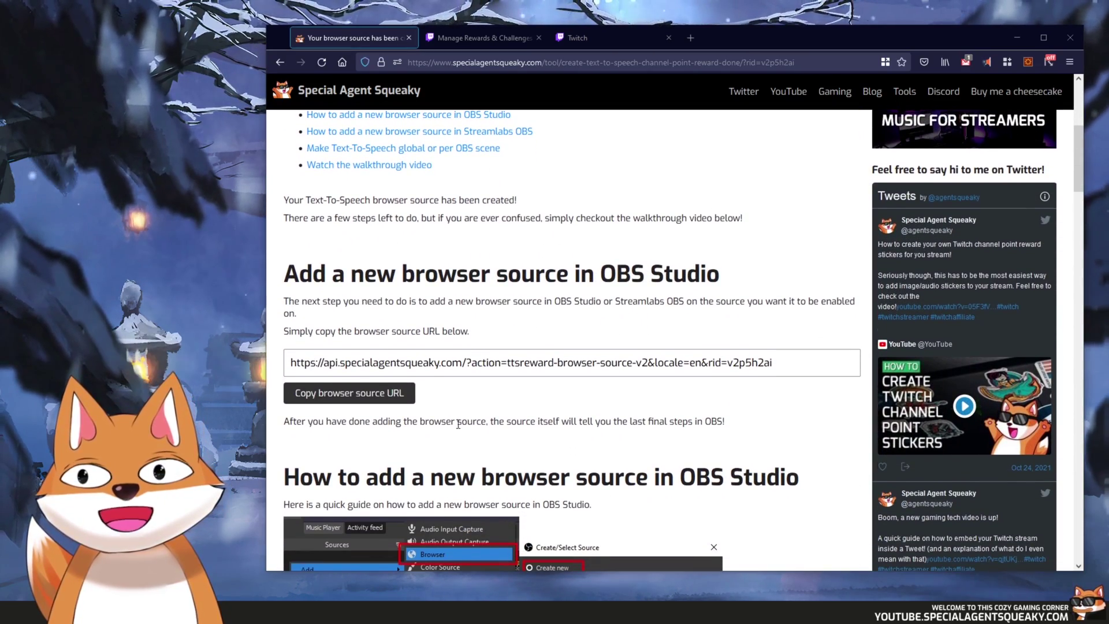